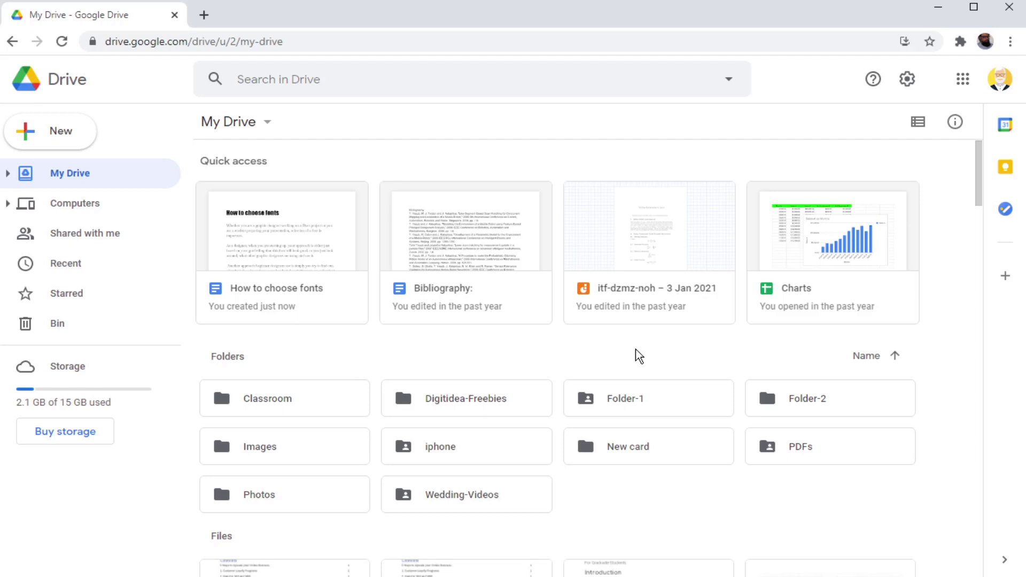
- Find the DocHub - PDF Sign and Edit add-on in the Google Workspace Marketplace and open its listing
{"action": "left_click", "coordinate": [60, 134]}
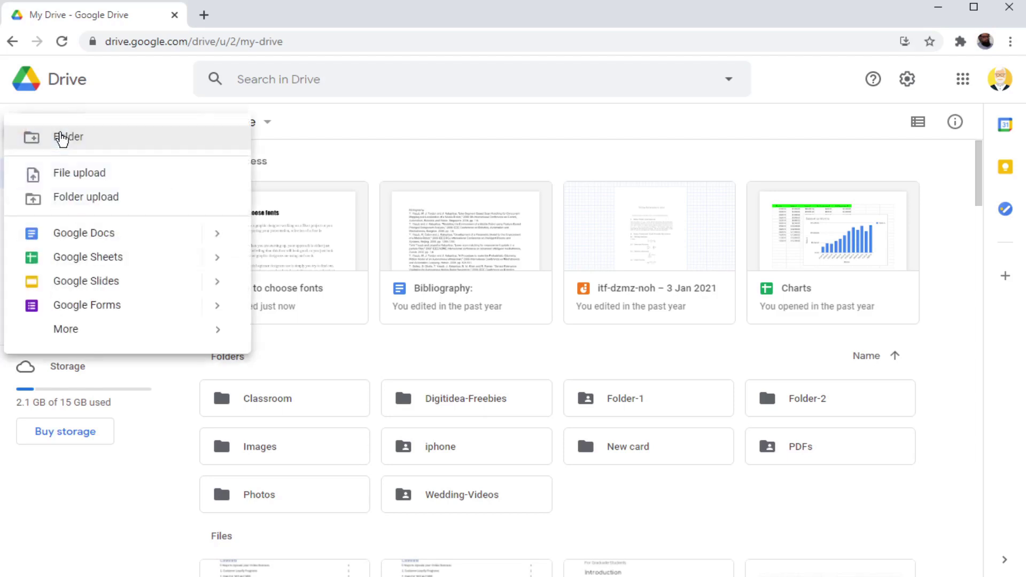
{"action": "mouse_move", "coordinate": [206, 330]}
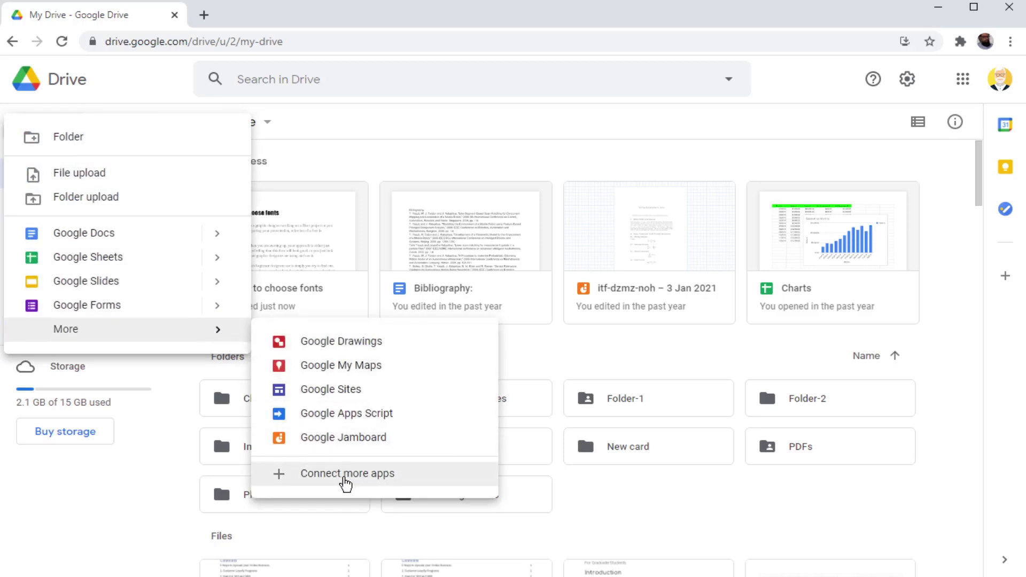
{"action": "left_click", "coordinate": [345, 483]}
{"action": "type", "text": "dochub"}
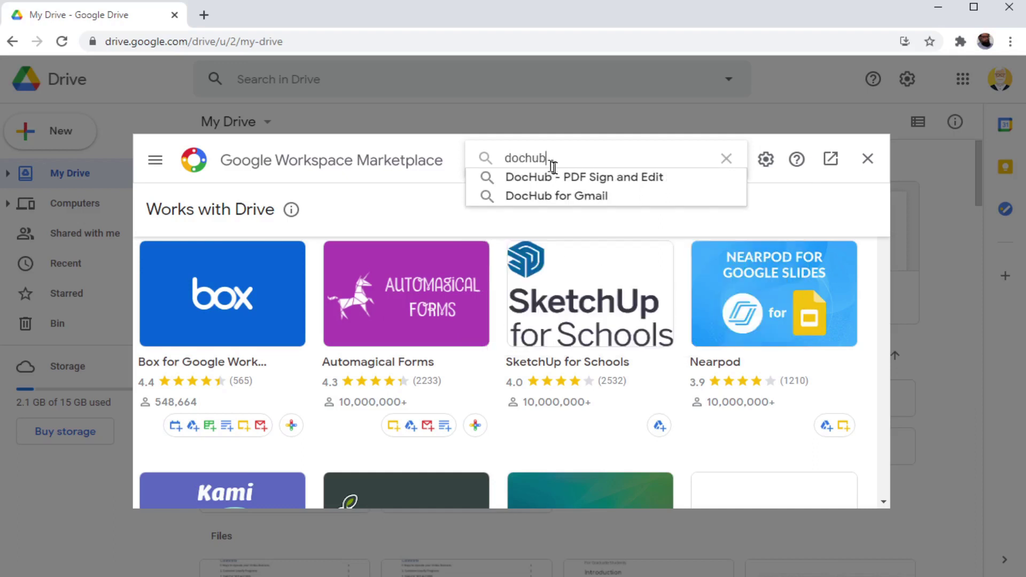
{"action": "left_click", "coordinate": [598, 180]}
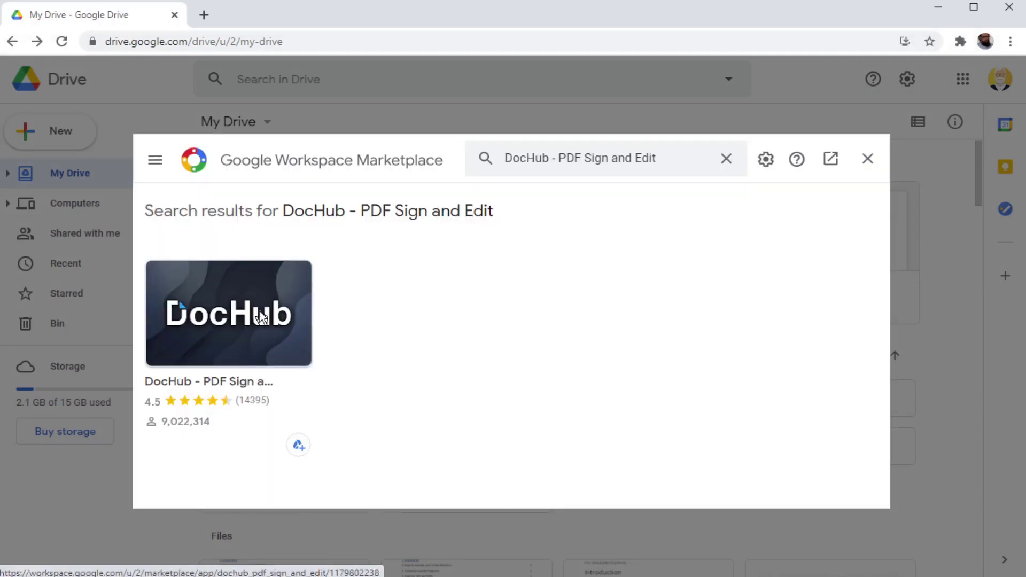
{"action": "left_click", "coordinate": [259, 316]}
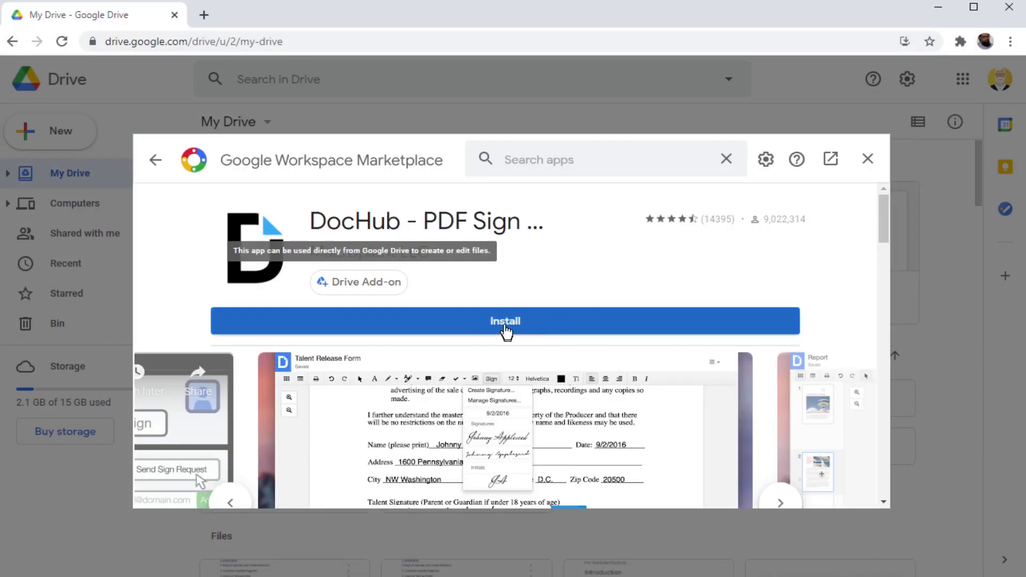
- Install DocHub - PDF Sign and Edit, grant it account access, keep it as the default app, and close the Marketplace
{"action": "left_click", "coordinate": [505, 326]}
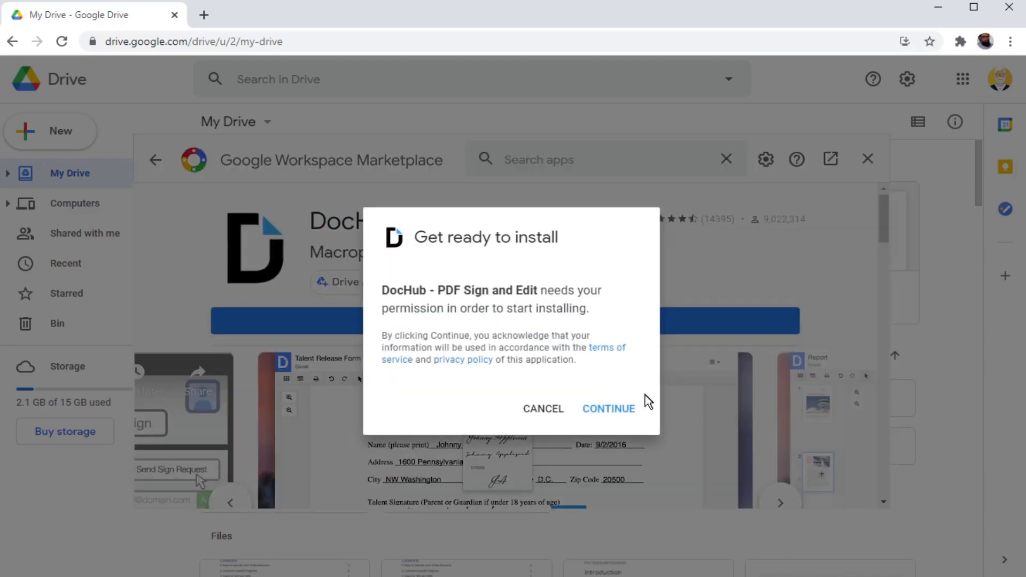
{"action": "left_click", "coordinate": [610, 409]}
{"action": "left_click", "coordinate": [454, 309]}
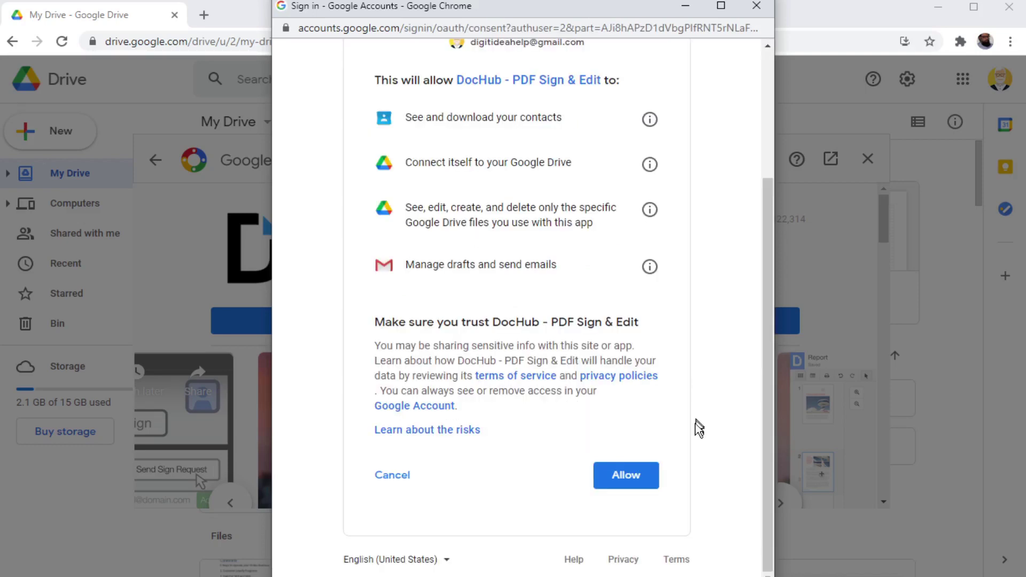
{"action": "left_click", "coordinate": [639, 481]}
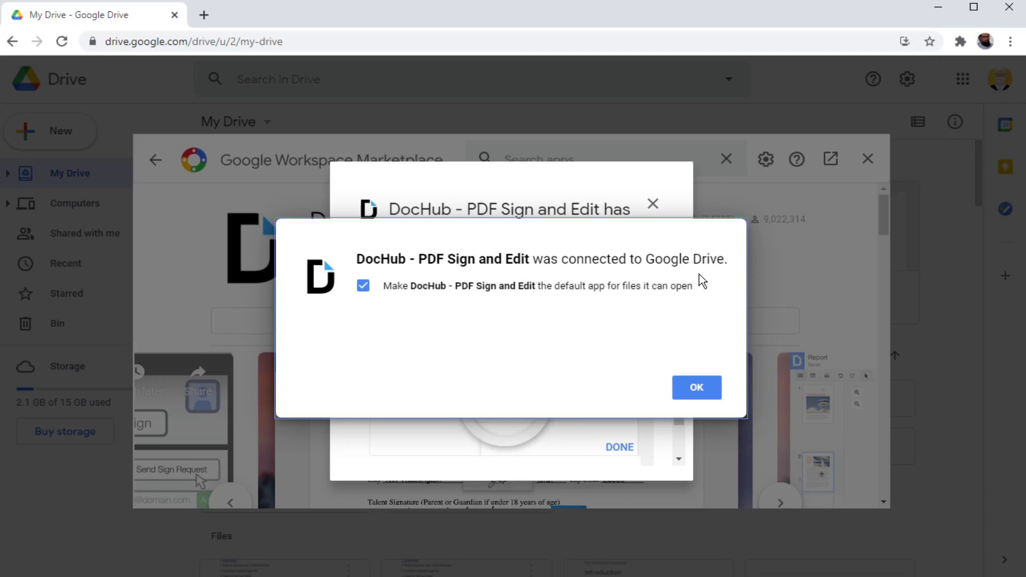
{"action": "left_click", "coordinate": [697, 387]}
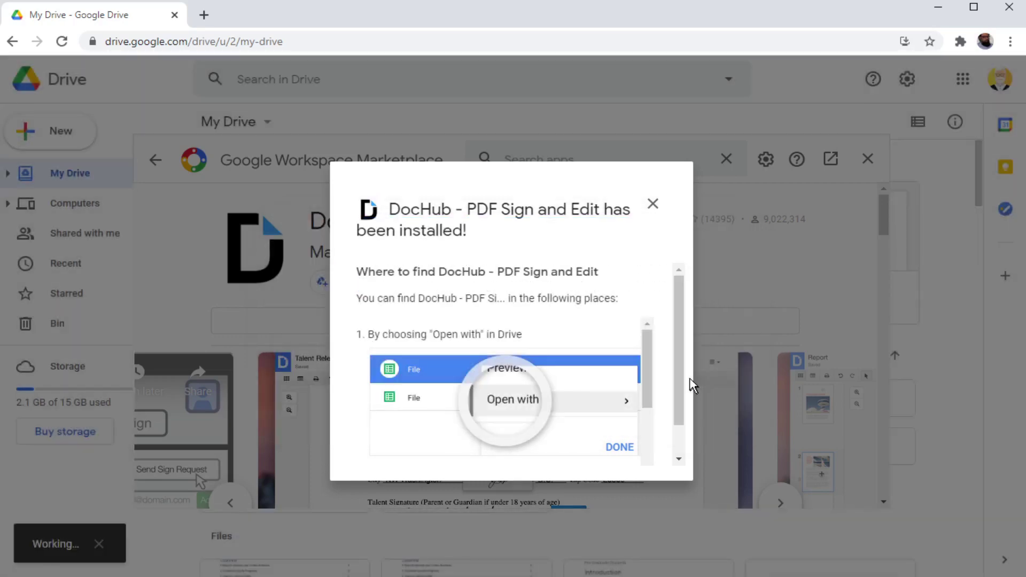
{"action": "left_click", "coordinate": [694, 369]}
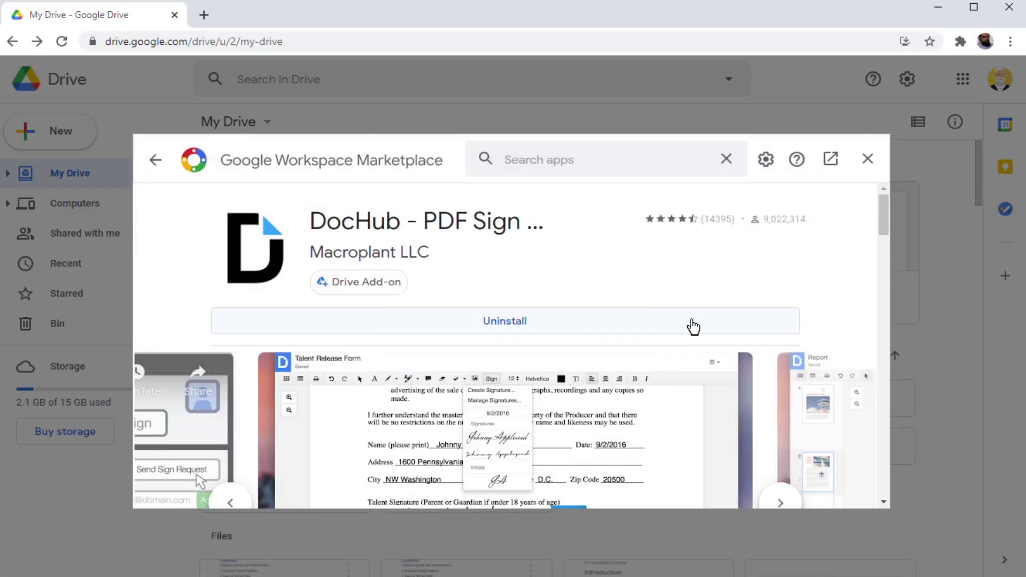
{"action": "left_click", "coordinate": [869, 161]}
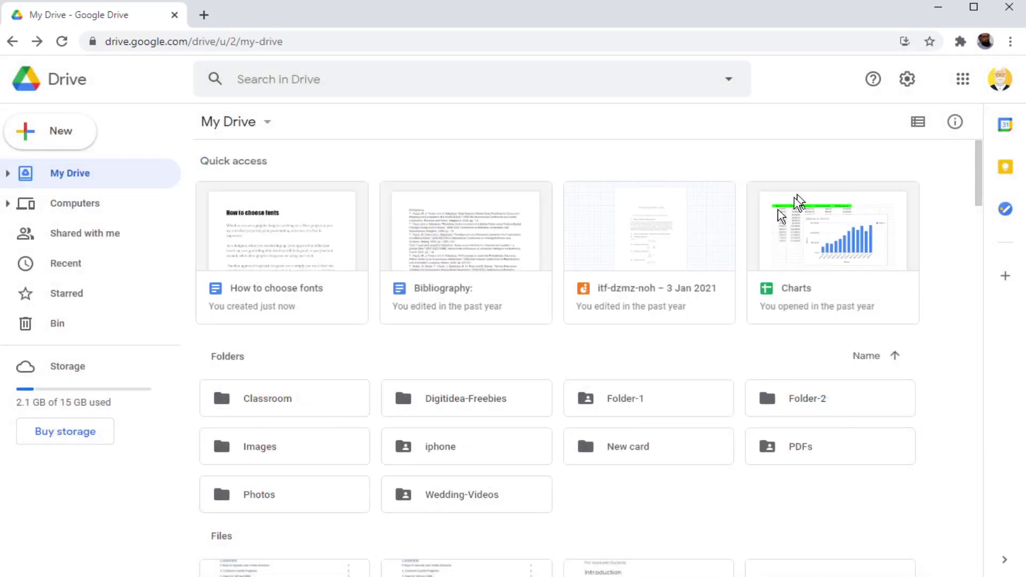
- Open the "How to choose fonts" document from Drive with DocHub - PDF Sign and Edit, signing in with the account password
{"action": "right_click", "coordinate": [304, 249]}
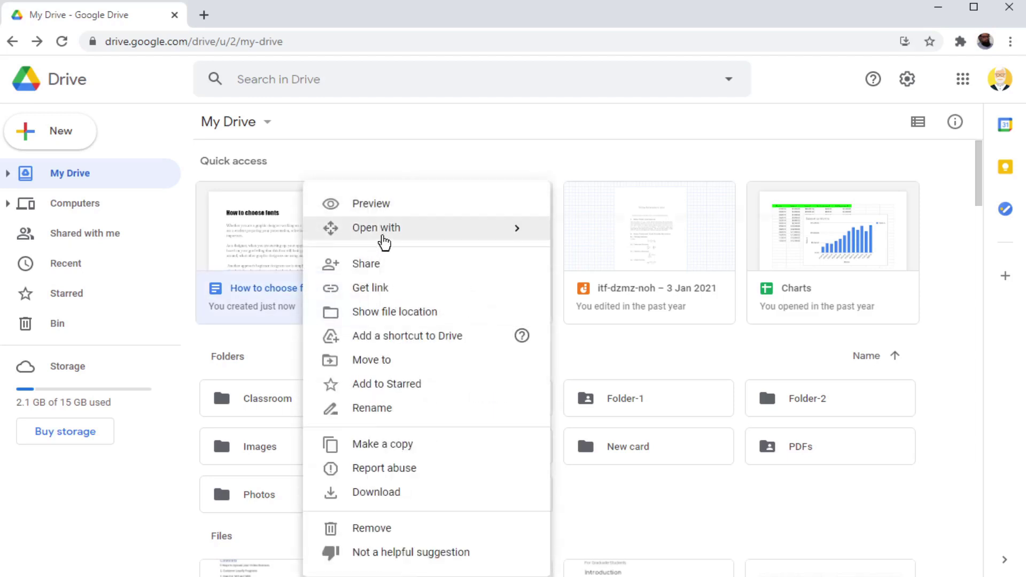
{"action": "mouse_move", "coordinate": [385, 237]}
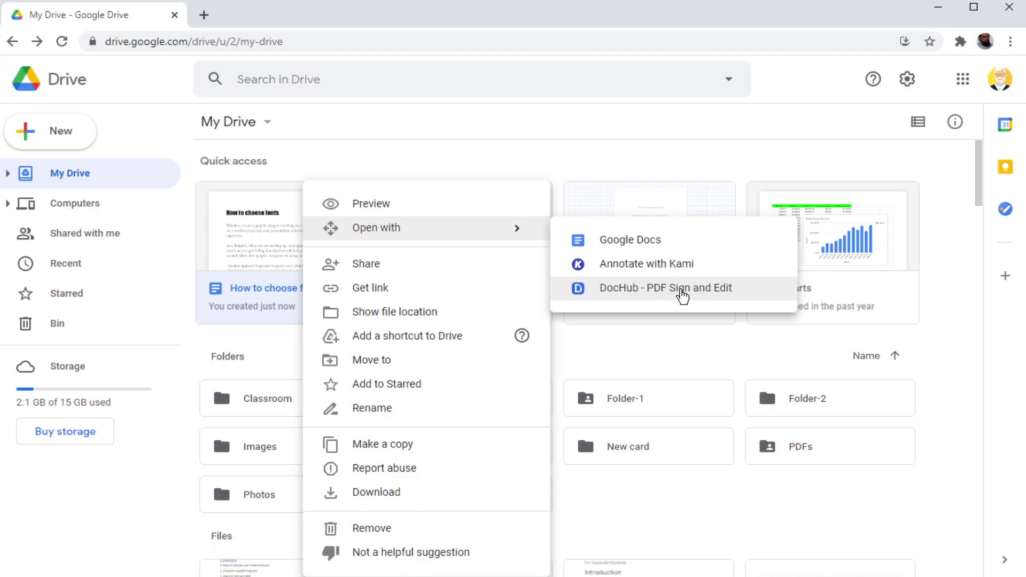
{"action": "left_click", "coordinate": [681, 291]}
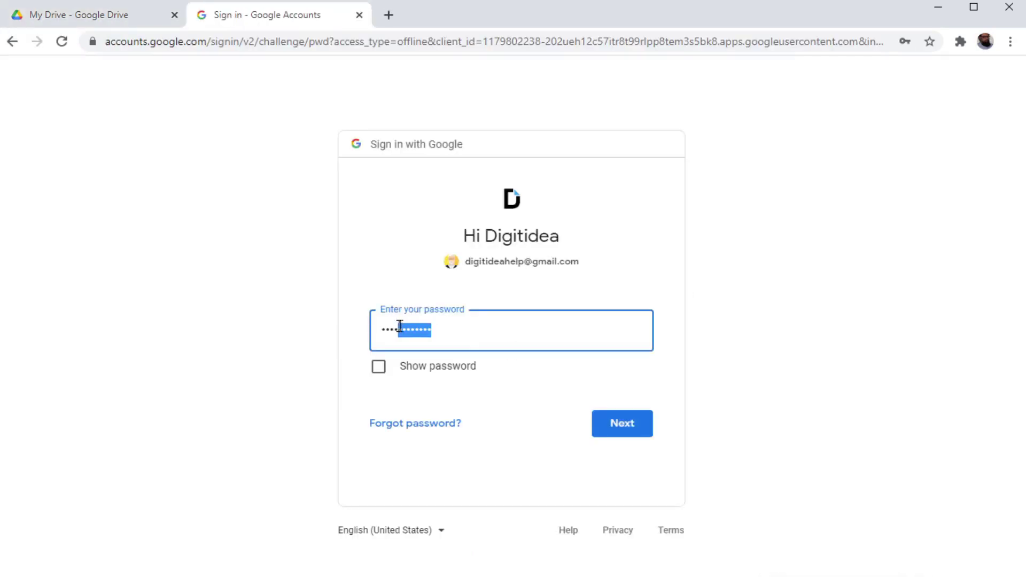
{"action": "left_click", "coordinate": [483, 330]}
{"action": "left_click", "coordinate": [631, 435]}
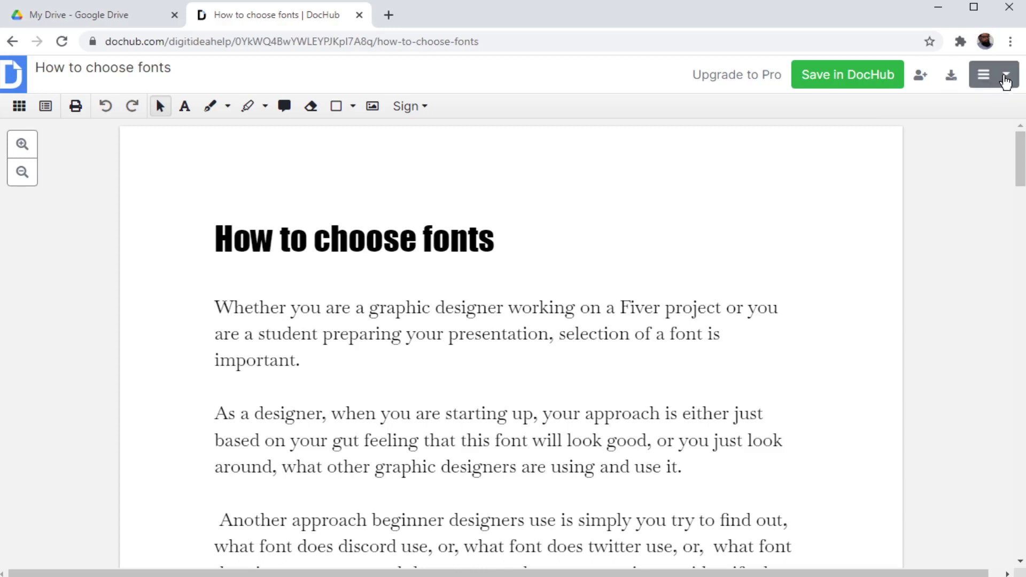
{"action": "left_click", "coordinate": [1005, 81]}
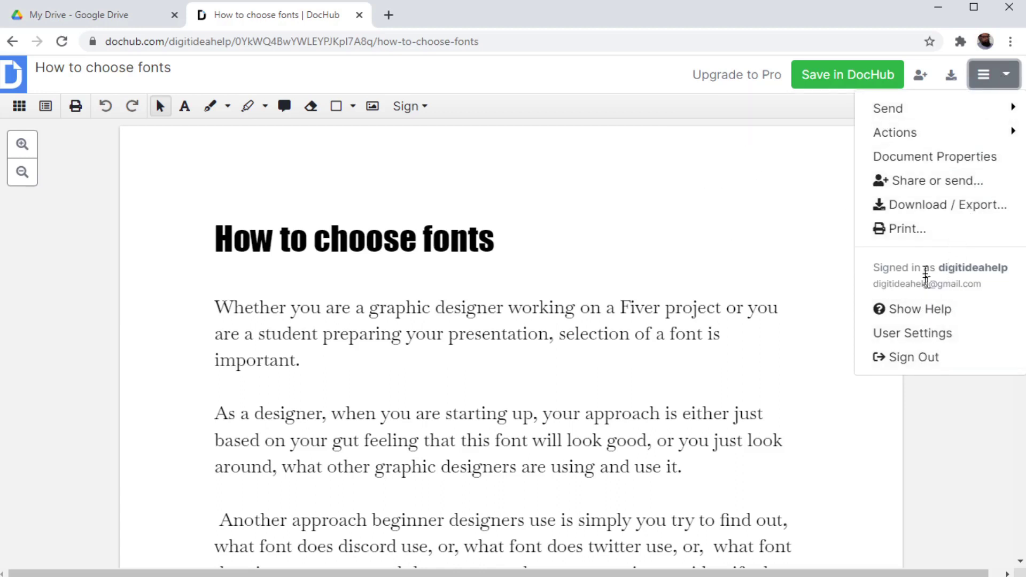
{"action": "mouse_move", "coordinate": [932, 143]}
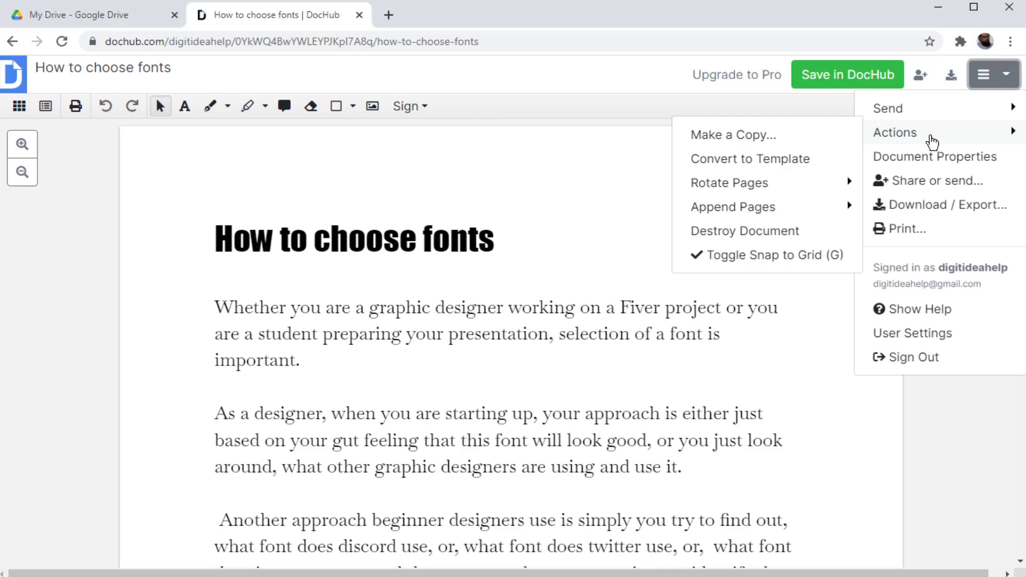
{"action": "mouse_move", "coordinate": [763, 189]}
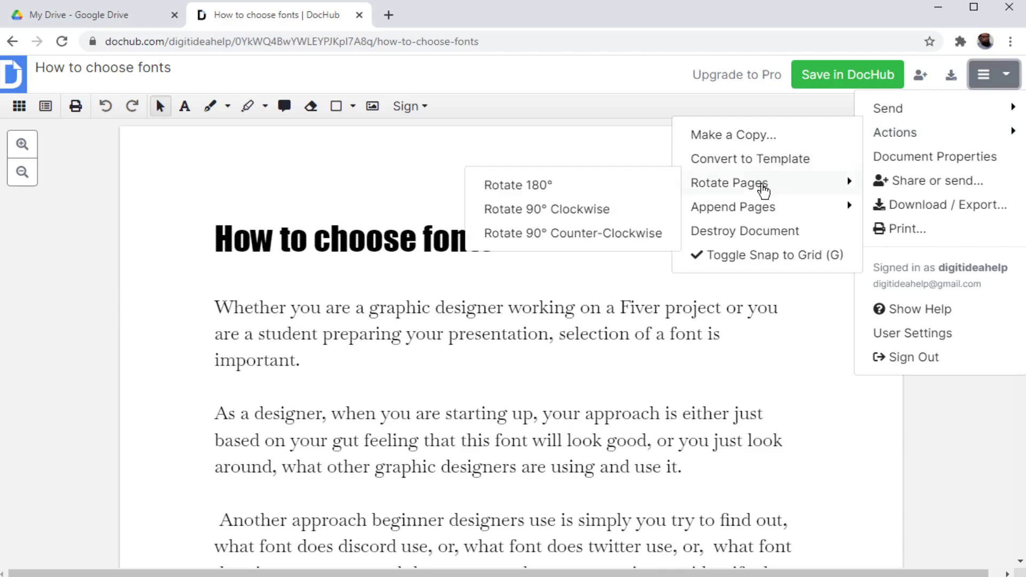
{"action": "mouse_move", "coordinate": [765, 218]}
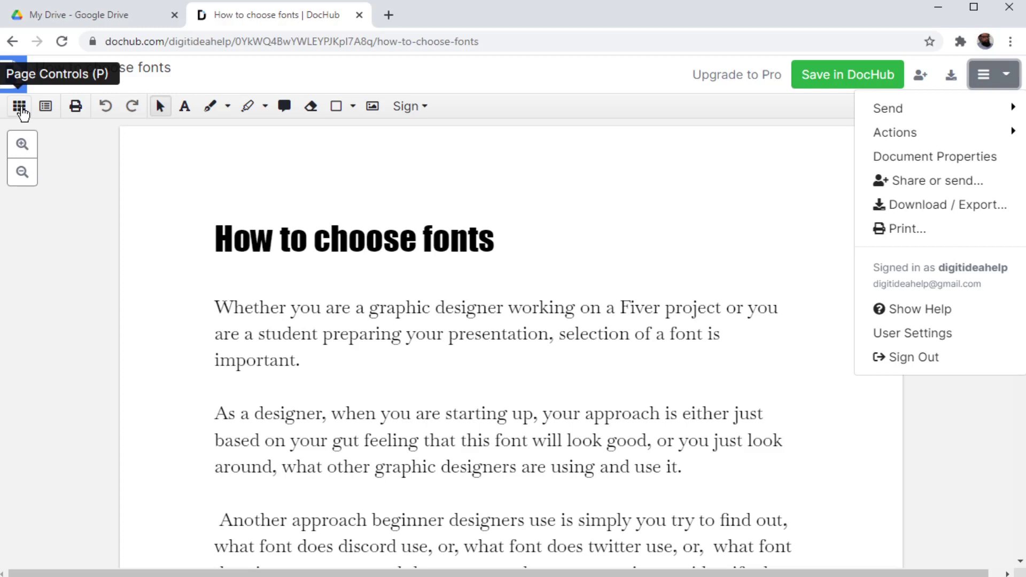
- Show the page thumbnails beside the document and zoom the page out slightly
{"action": "left_click", "coordinate": [20, 107]}
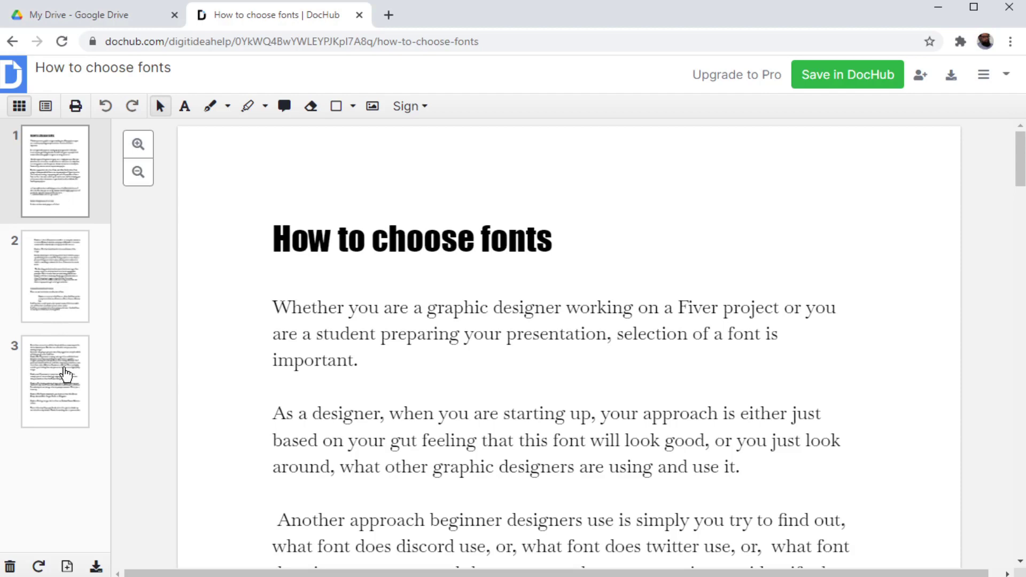
{"action": "left_click", "coordinate": [139, 150]}
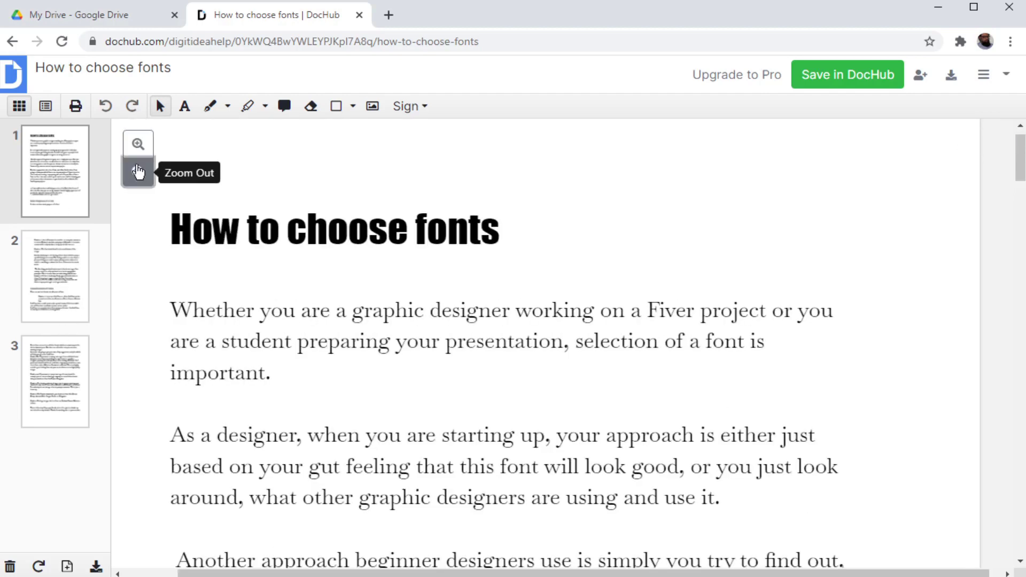
{"action": "left_click", "coordinate": [138, 171]}
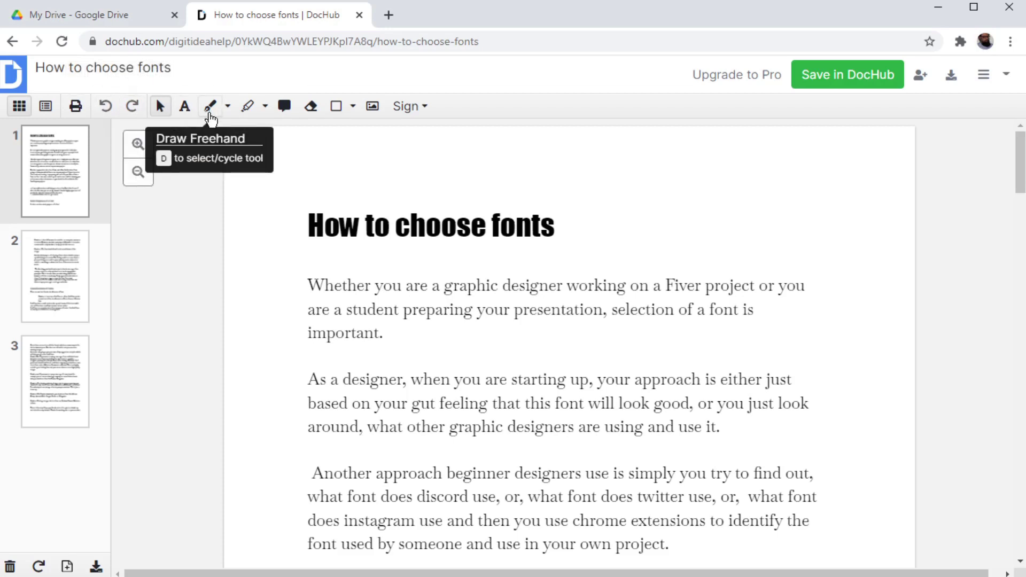
{"action": "mouse_move", "coordinate": [211, 118]}
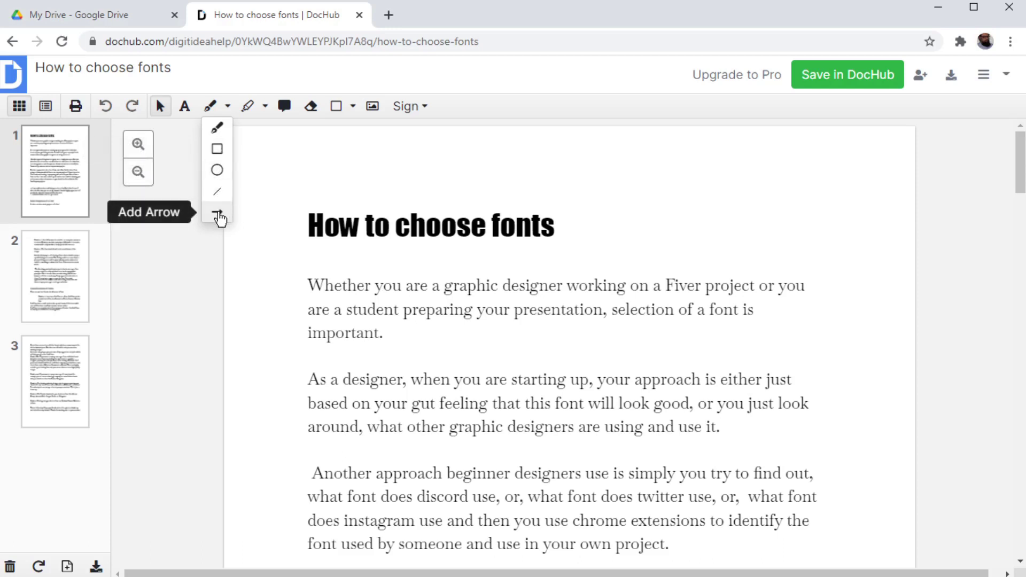
{"action": "mouse_move", "coordinate": [248, 106]}
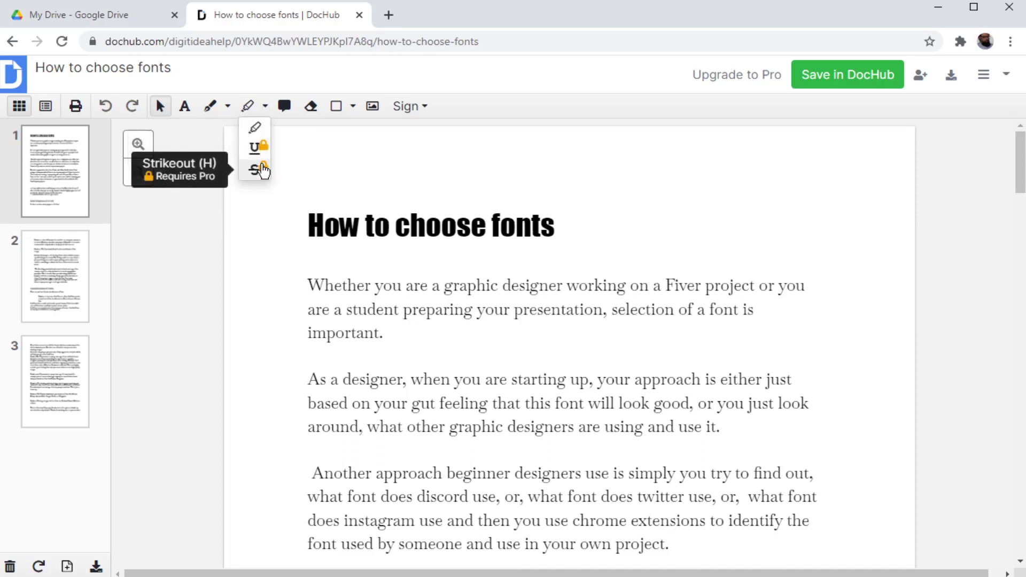
- Search Google for dochub in a new browser tab and open its Pricing page
{"action": "left_click", "coordinate": [389, 16]}
{"action": "left_click", "coordinate": [380, 40]}
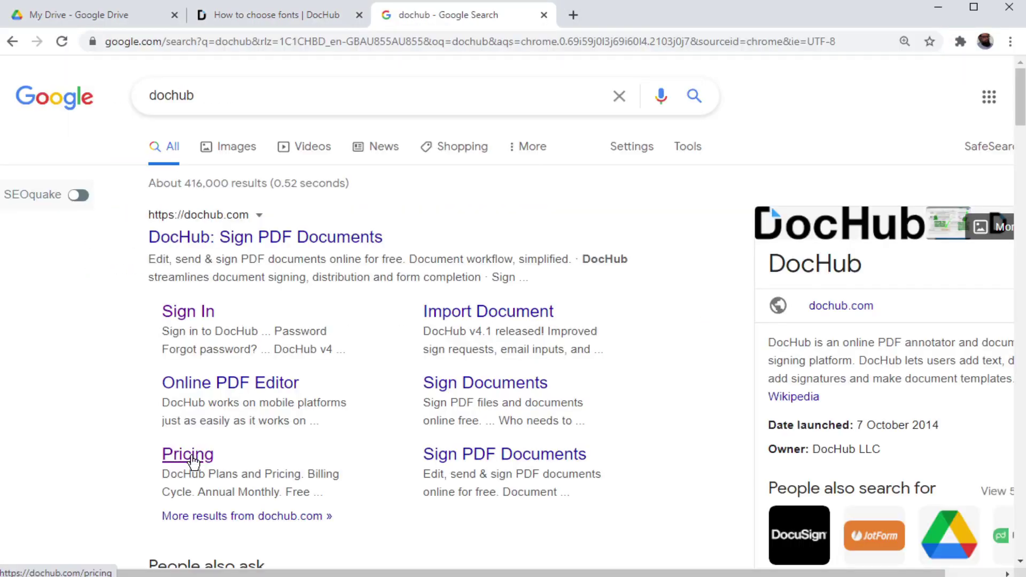
{"action": "left_click", "coordinate": [189, 454]}
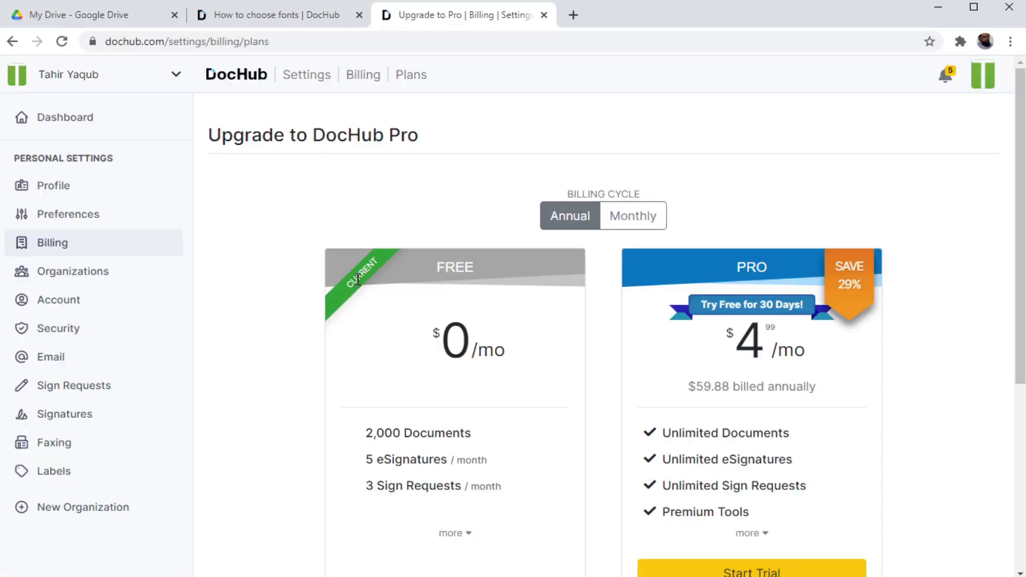
- Expand the plan details, compare the Free and Pro features, and close the pricing page
{"action": "scroll", "coordinate": [476, 361], "scroll_direction": "down", "scroll_amount": 2}
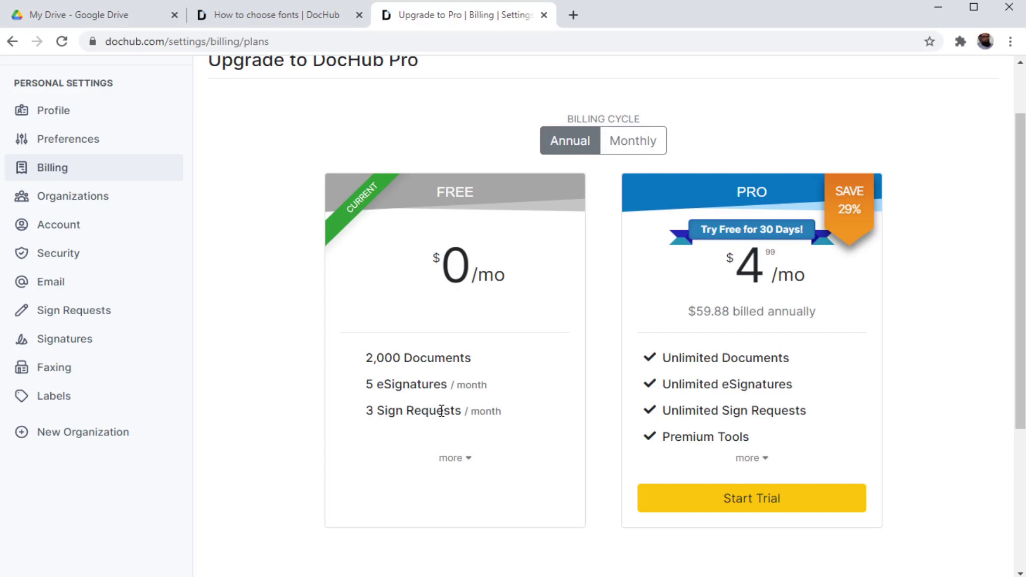
{"action": "left_click", "coordinate": [470, 459]}
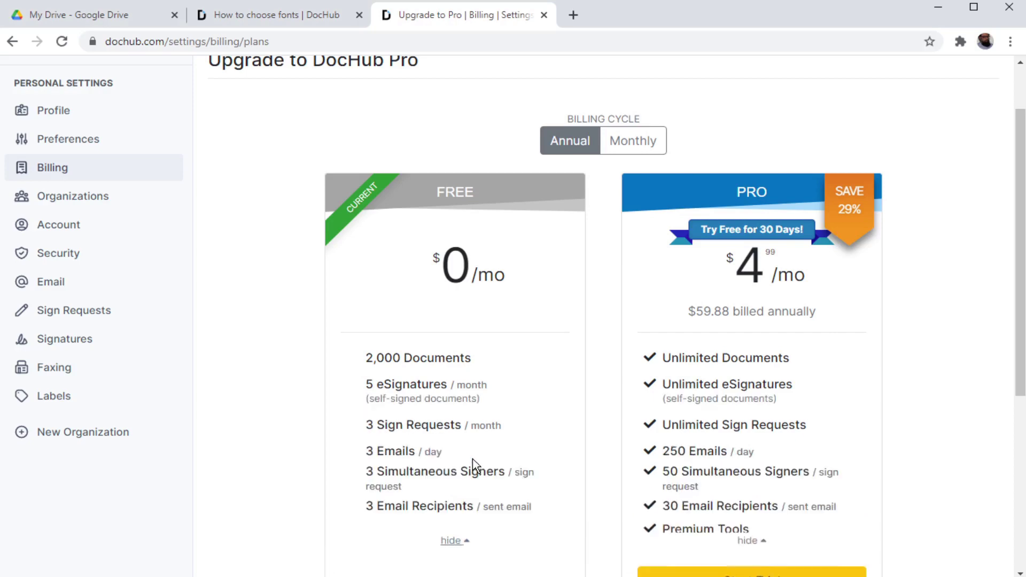
{"action": "scroll", "coordinate": [535, 348], "scroll_direction": "down", "scroll_amount": 4}
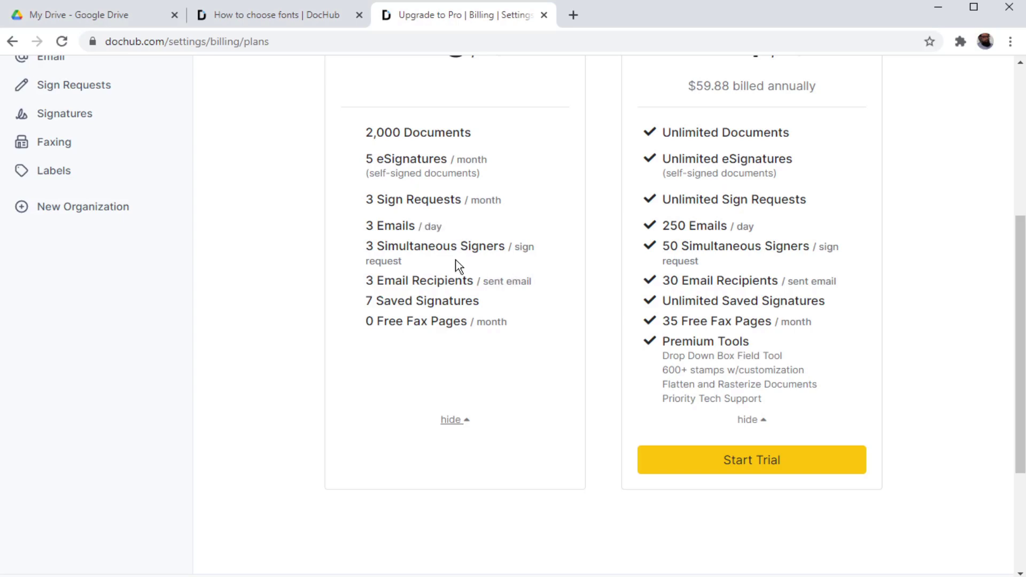
{"action": "scroll", "coordinate": [457, 262], "scroll_direction": "up", "scroll_amount": 4}
{"action": "scroll", "coordinate": [538, 294], "scroll_direction": "up", "scroll_amount": 2}
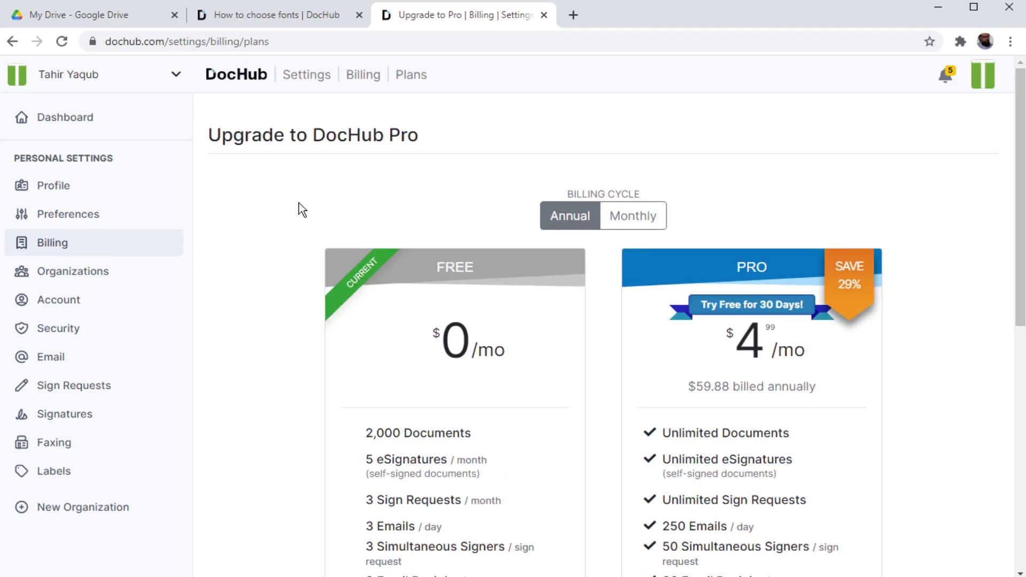
{"action": "left_click", "coordinate": [544, 15]}
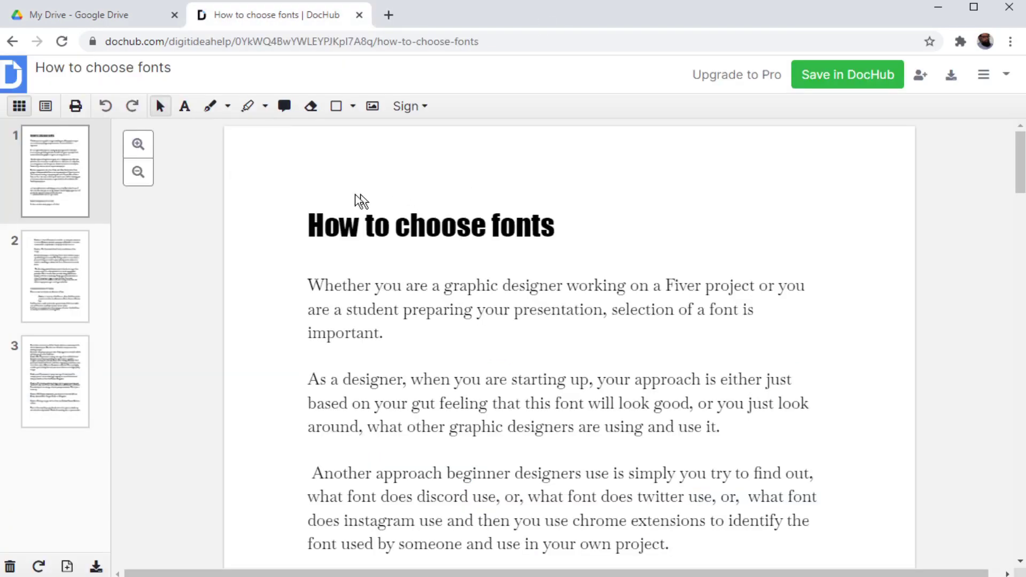
- Highlight the whole second paragraph, starting "As a designer", in yellow, keeping the current highlight colour
{"action": "left_click", "coordinate": [265, 106]}
{"action": "left_click", "coordinate": [257, 129]}
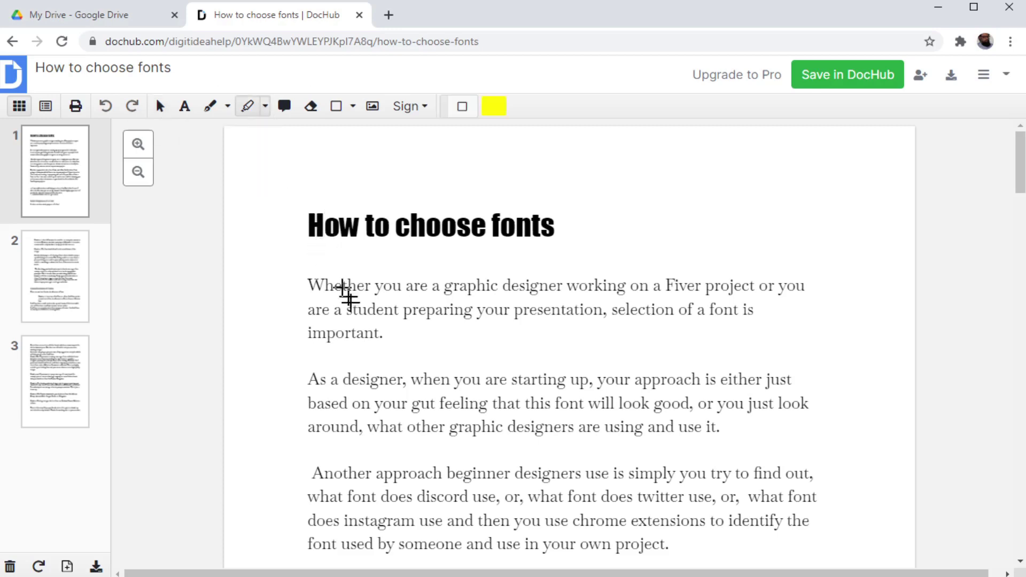
{"action": "mouse_move", "coordinate": [309, 367]}
{"action": "left_mouse_down"}
{"action": "mouse_move", "coordinate": [779, 392]}
{"action": "mouse_move", "coordinate": [816, 435]}
{"action": "left_mouse_up"}
{"action": "scroll", "coordinate": [816, 344], "scroll_direction": "down", "scroll_amount": 1}
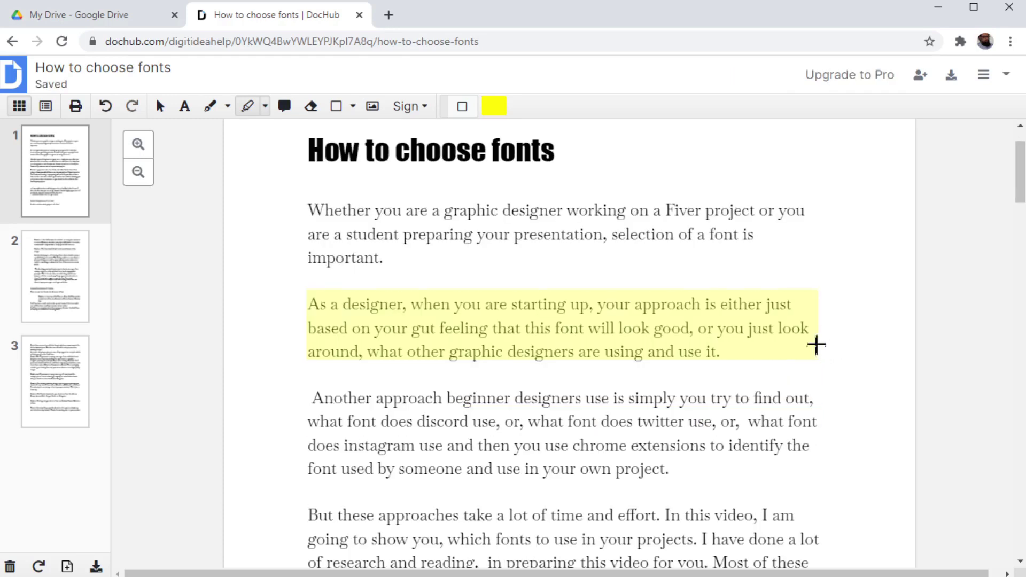
{"action": "left_click", "coordinate": [493, 107]}
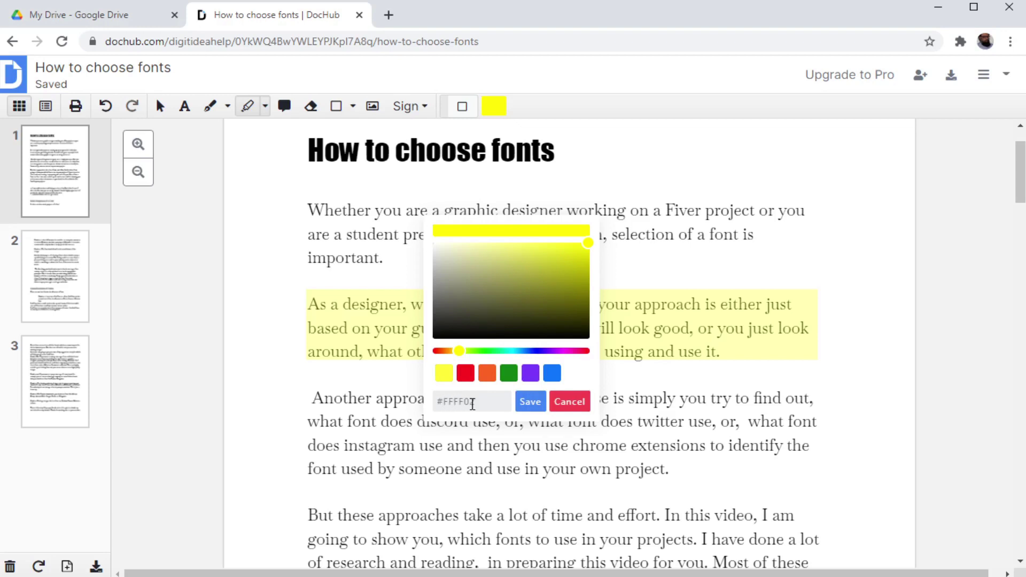
{"action": "left_click", "coordinate": [570, 401]}
- Draw a black rectangle outline around the whole third paragraph, starting "Another approach"
{"action": "left_click", "coordinate": [227, 107]}
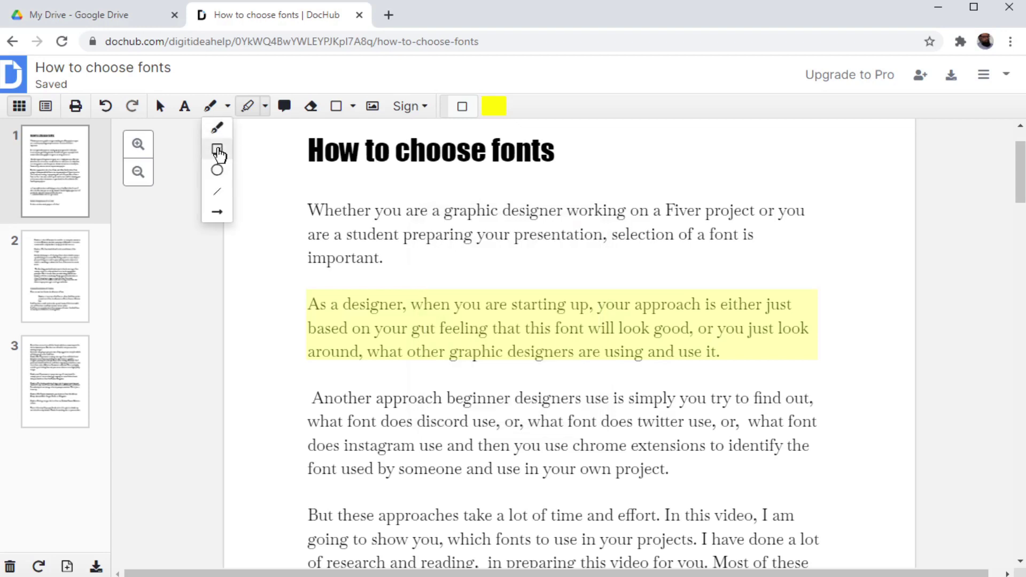
{"action": "left_click", "coordinate": [217, 150]}
{"action": "scroll", "coordinate": [458, 254], "scroll_direction": "down", "scroll_amount": 3}
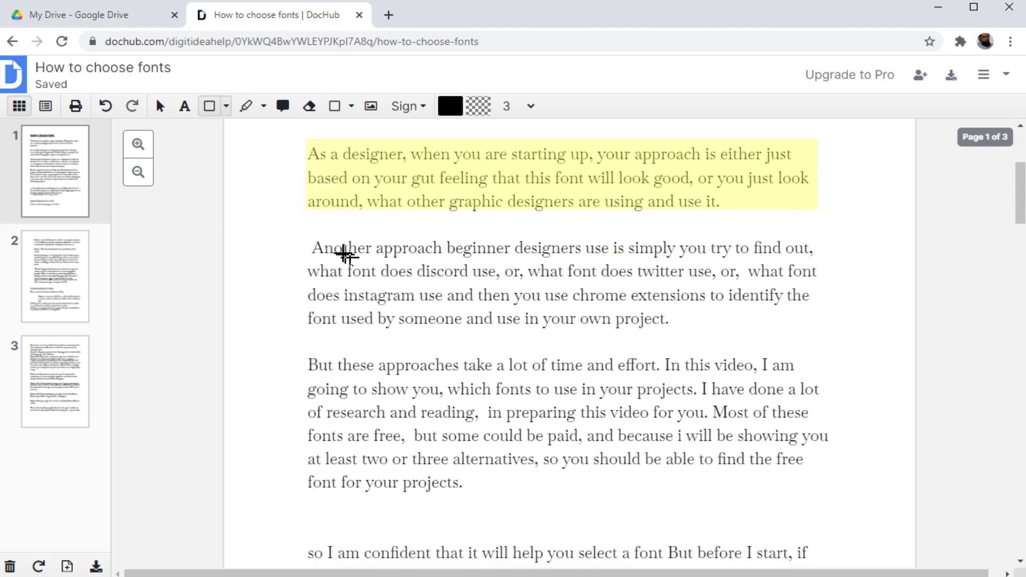
{"action": "left_click_drag", "start_coordinate": [308, 235], "coordinate": [835, 335]}
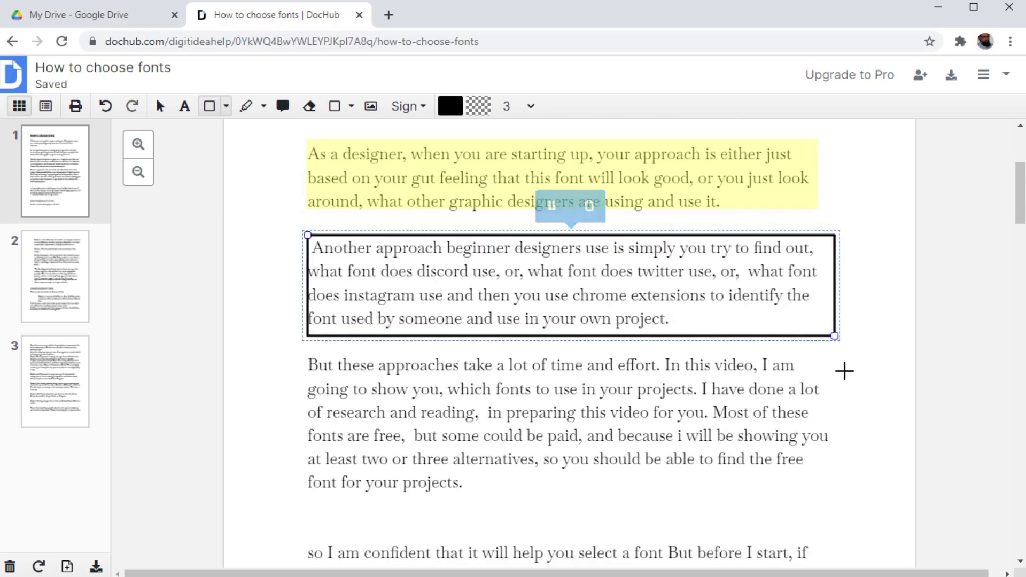
- Add the text "A Text Field" in the gap below the fourth paragraph and shift it slightly up and to the right
{"action": "scroll", "coordinate": [534, 267], "scroll_direction": "down", "scroll_amount": 2}
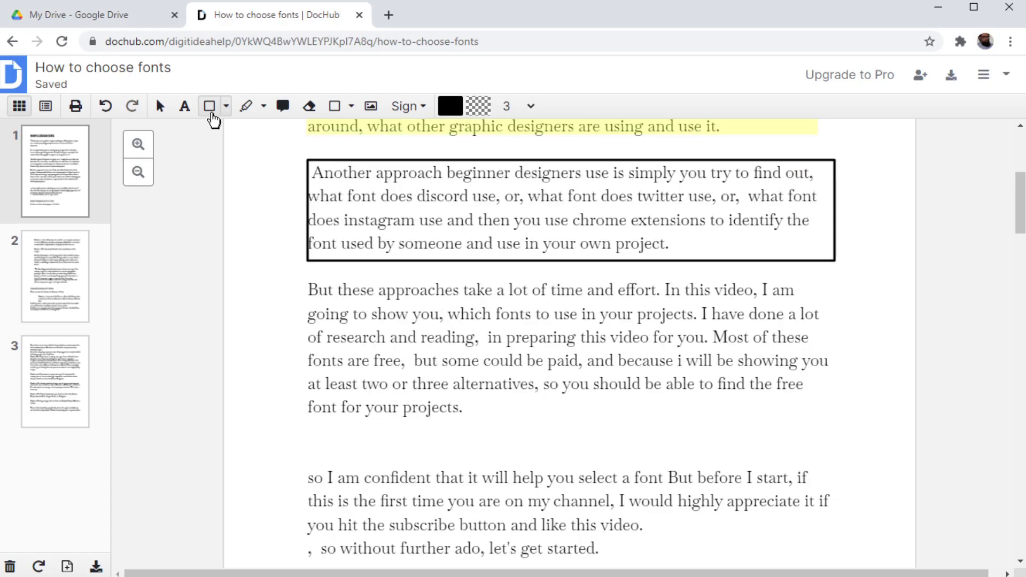
{"action": "left_click", "coordinate": [185, 107]}
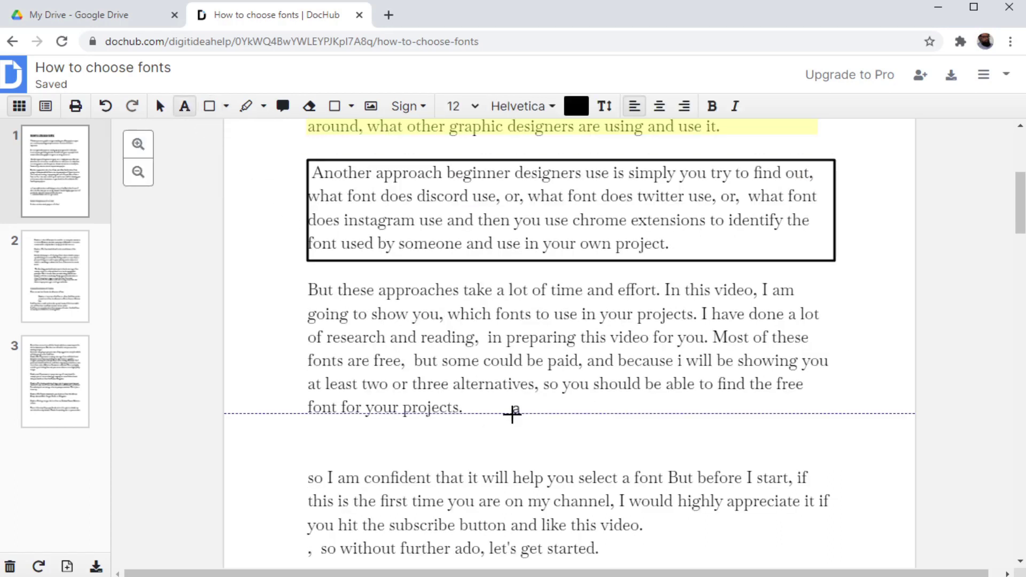
{"action": "left_click_drag", "start_coordinate": [334, 444], "coordinate": [720, 459]}
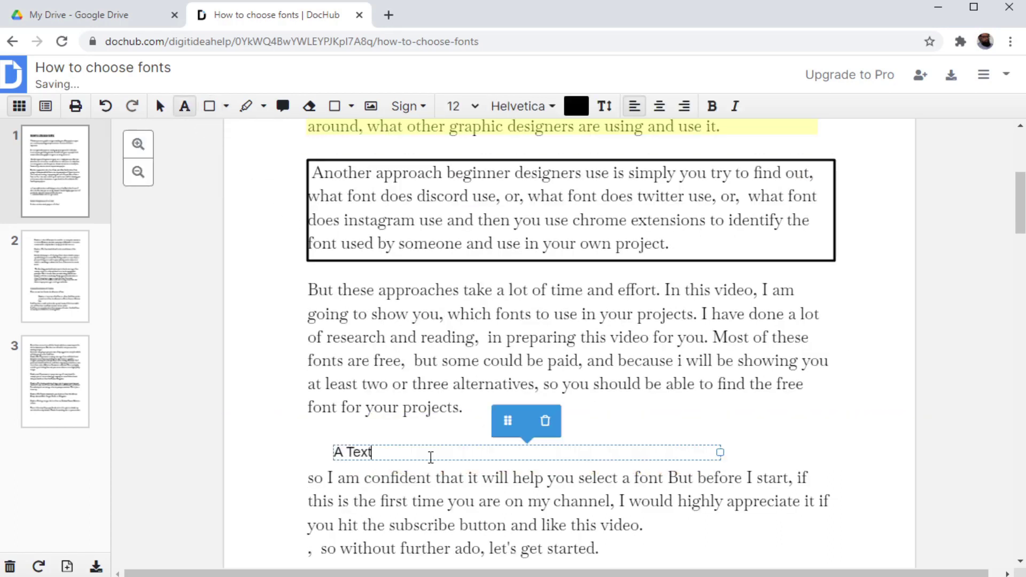
{"action": "type", "text": "Field"}
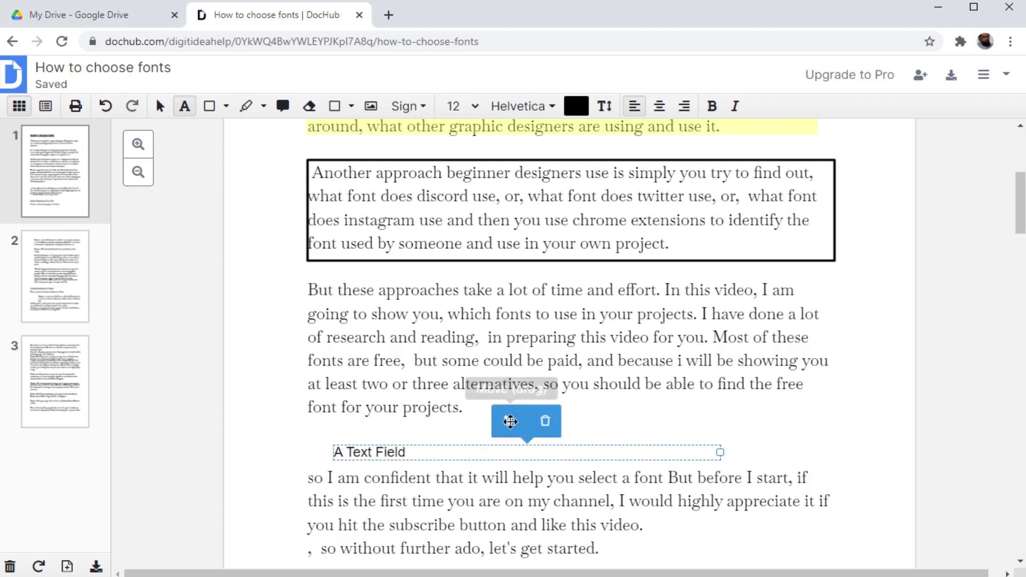
{"action": "left_click_drag", "start_coordinate": [520, 421], "coordinate": [619, 403]}
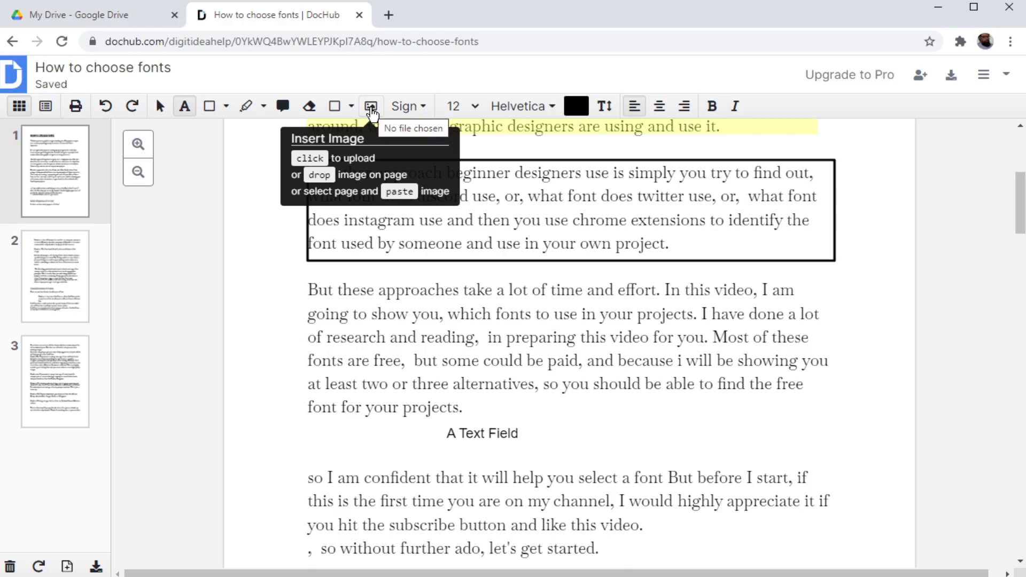
- Show the form field tools and place a signature field below the closing paragraph on page 3
{"action": "scroll", "coordinate": [267, 149], "scroll_direction": "down", "scroll_amount": 20}
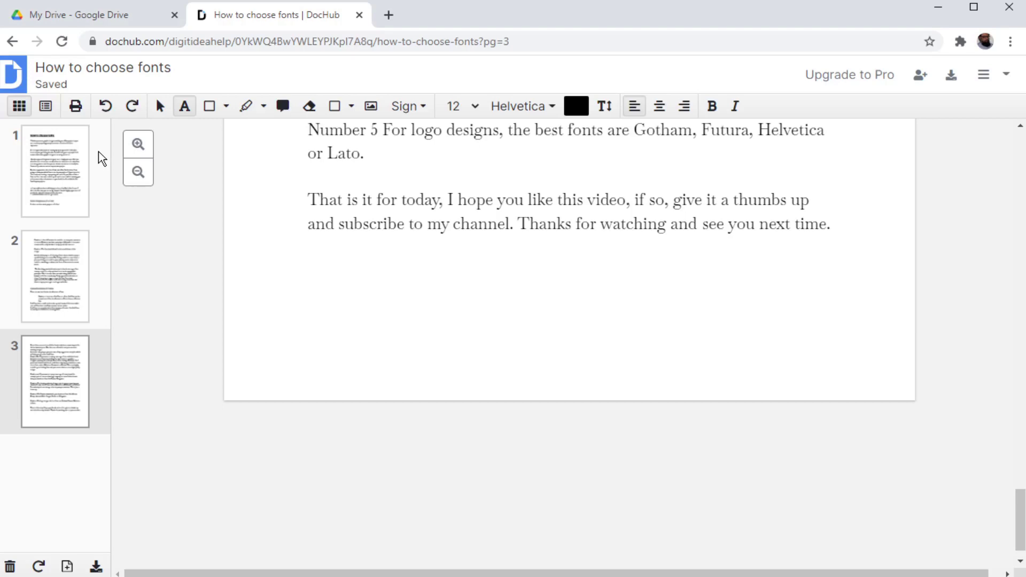
{"action": "left_click", "coordinate": [46, 109]}
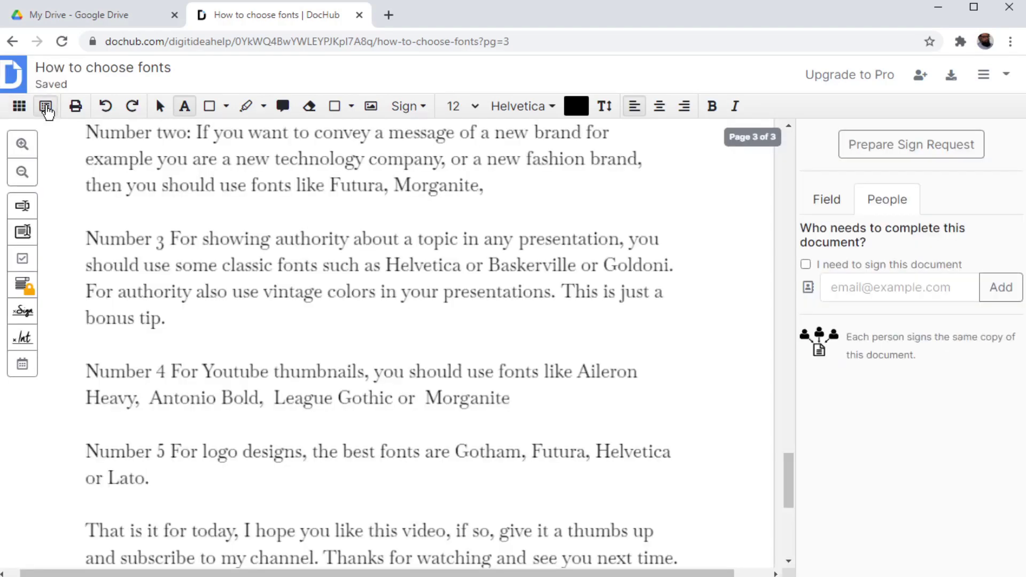
{"action": "scroll", "coordinate": [101, 184], "scroll_direction": "down", "scroll_amount": 3}
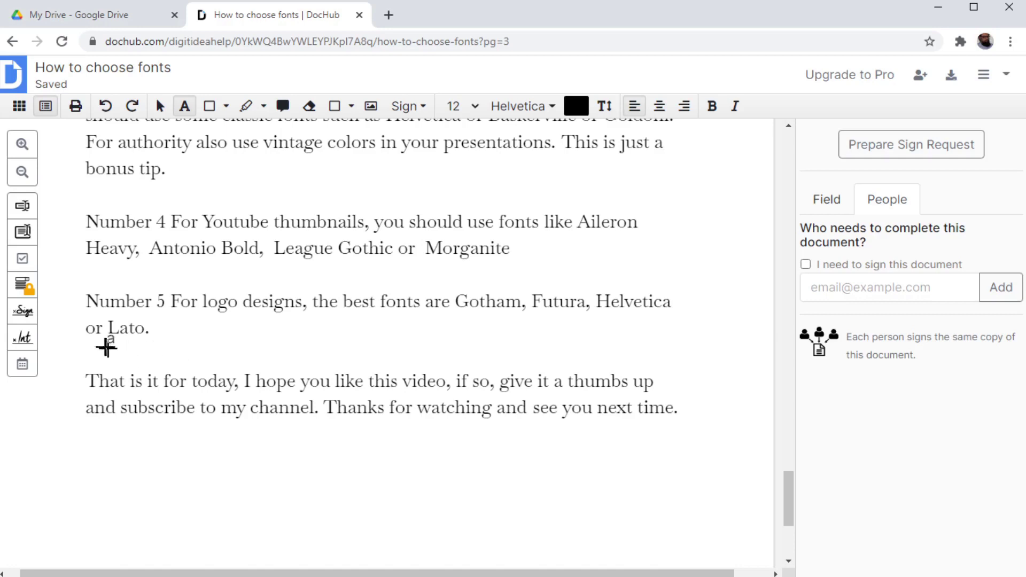
{"action": "left_click", "coordinate": [27, 320]}
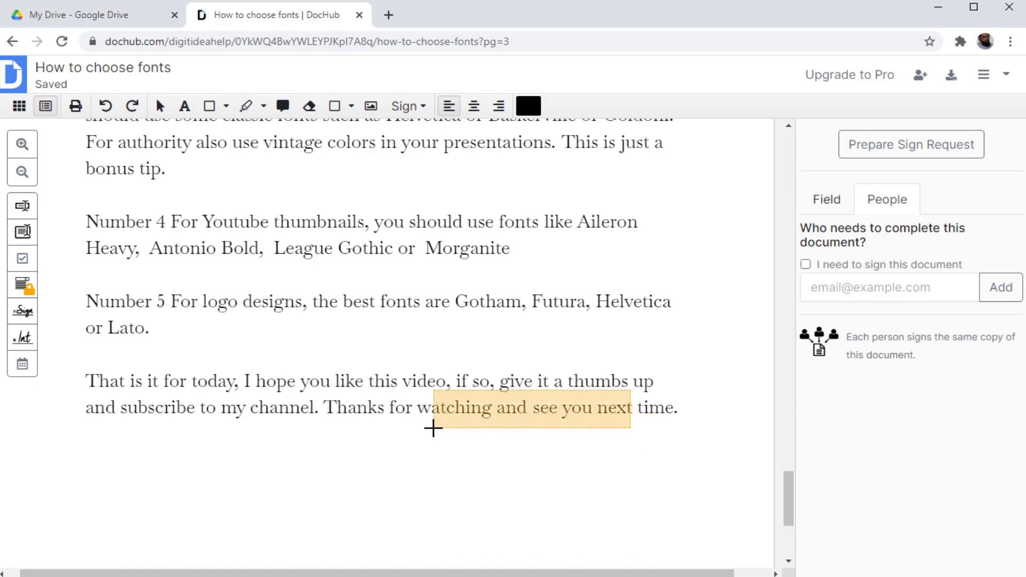
{"action": "left_click_drag", "start_coordinate": [434, 428], "coordinate": [643, 470]}
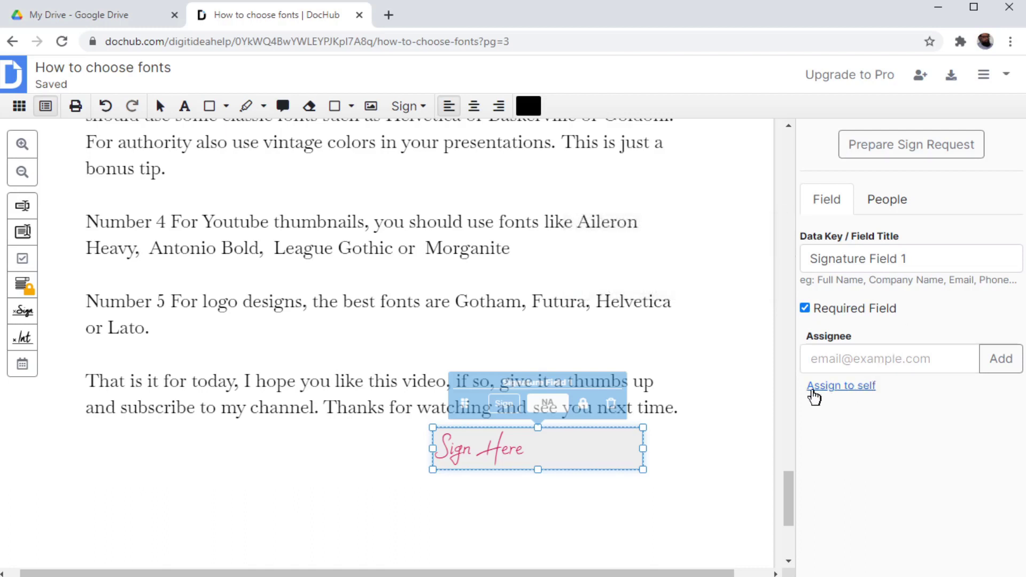
- Add yourself as a person who needs to sign the document and assign the unassigned signature field to that role
{"action": "left_click", "coordinate": [899, 202]}
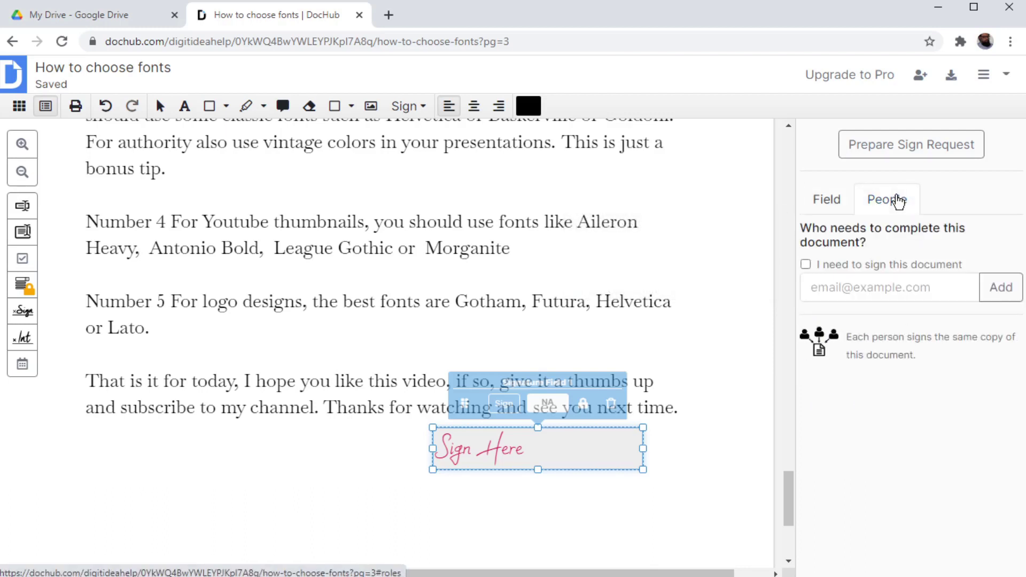
{"action": "left_click", "coordinate": [805, 265]}
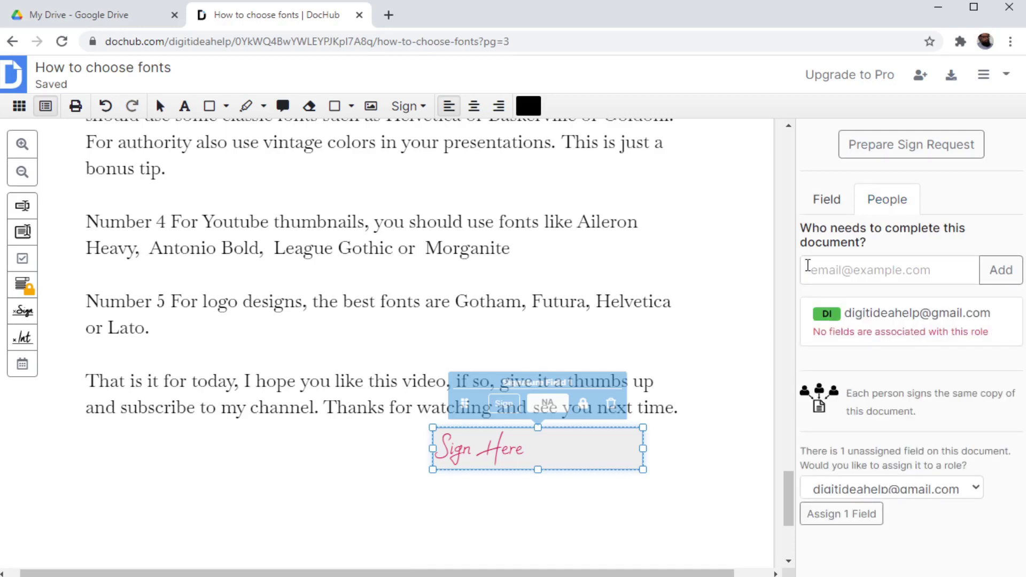
{"action": "left_click", "coordinate": [837, 206]}
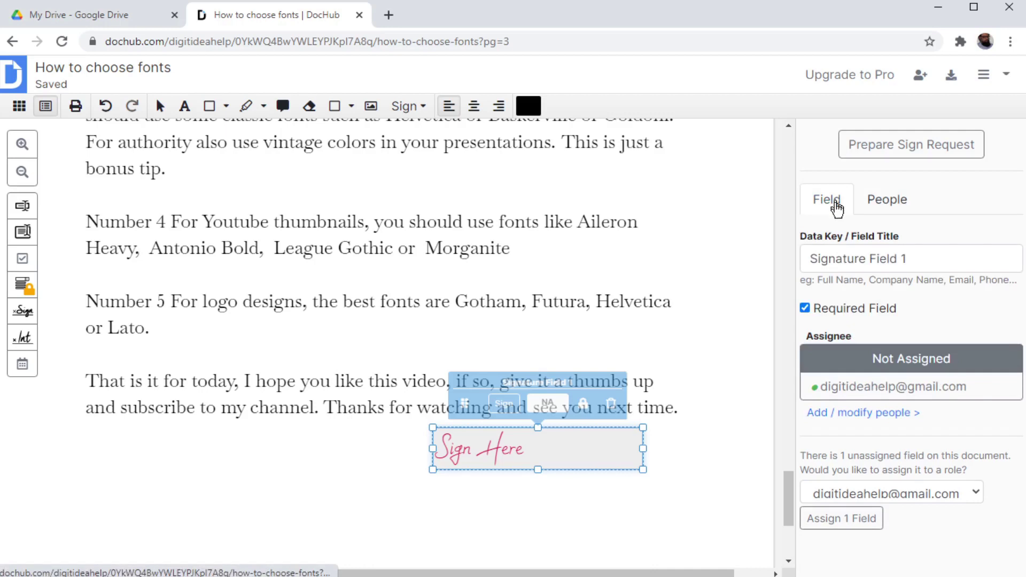
{"action": "left_click", "coordinate": [834, 529]}
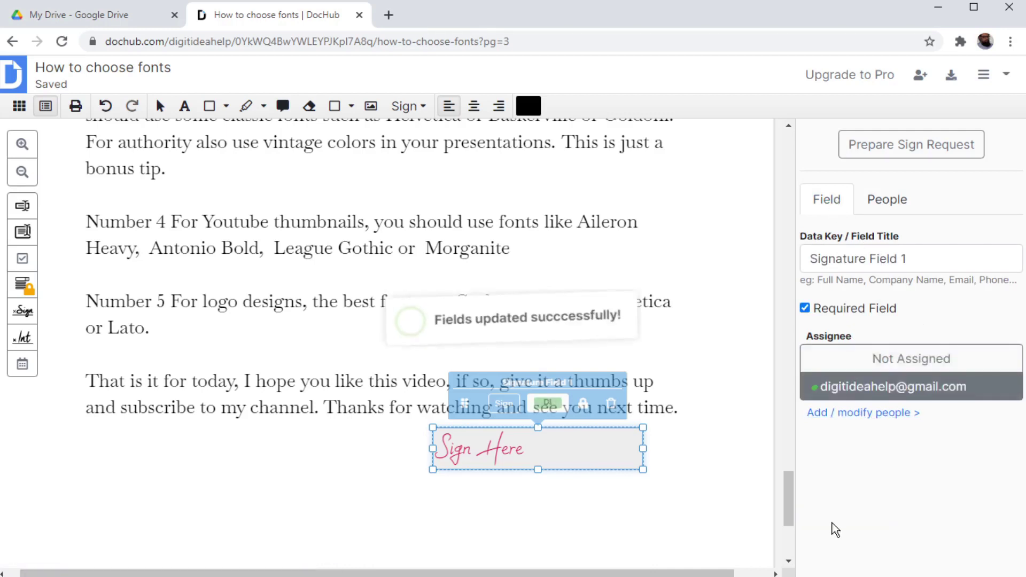
{"action": "left_click", "coordinate": [885, 202]}
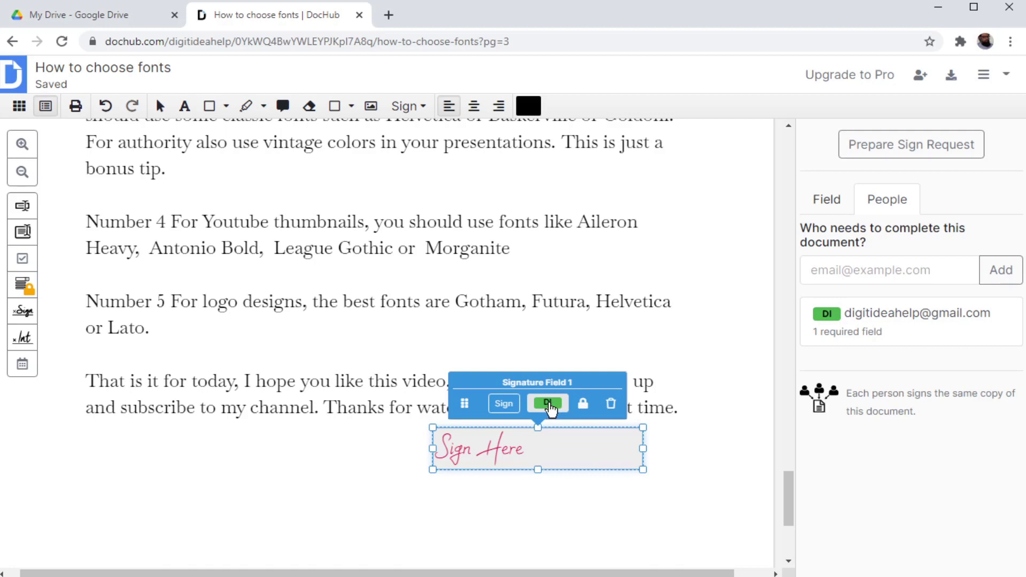
- Sign the signature field with the saved signature and move the field slightly to the left
{"action": "left_click", "coordinate": [504, 405]}
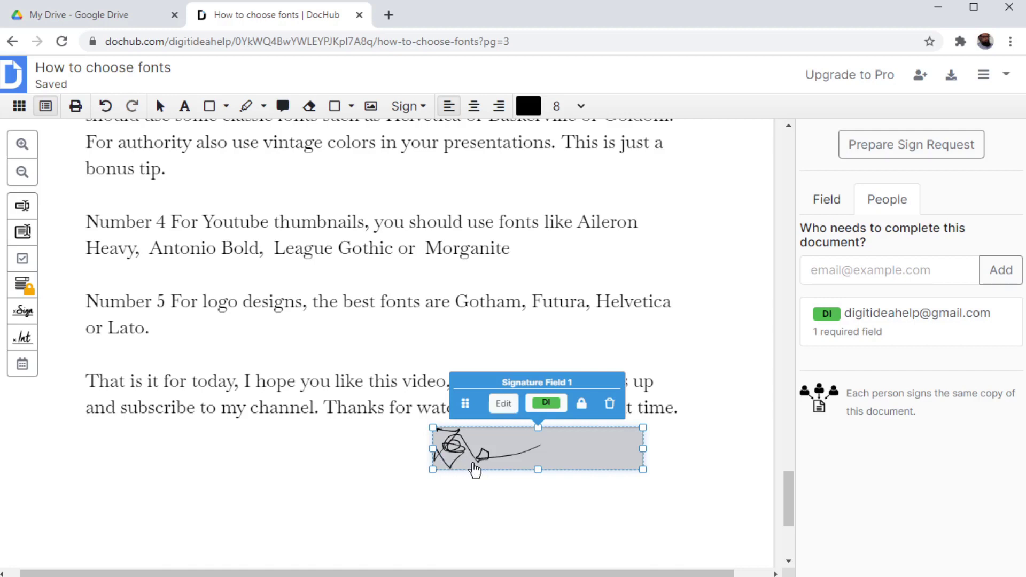
{"action": "left_click_drag", "start_coordinate": [473, 468], "coordinate": [491, 471]}
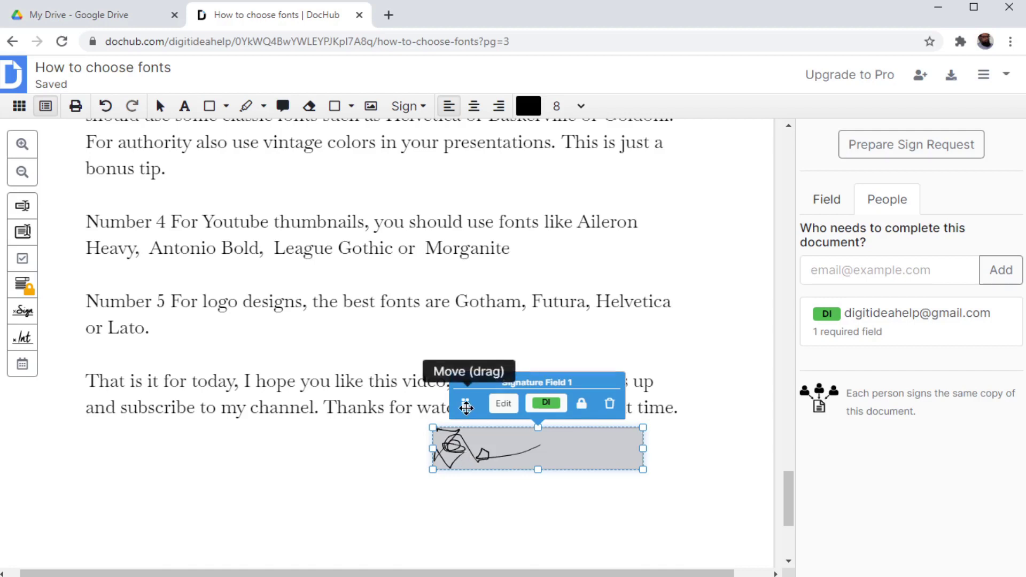
{"action": "left_click_drag", "start_coordinate": [466, 408], "coordinate": [444, 409]}
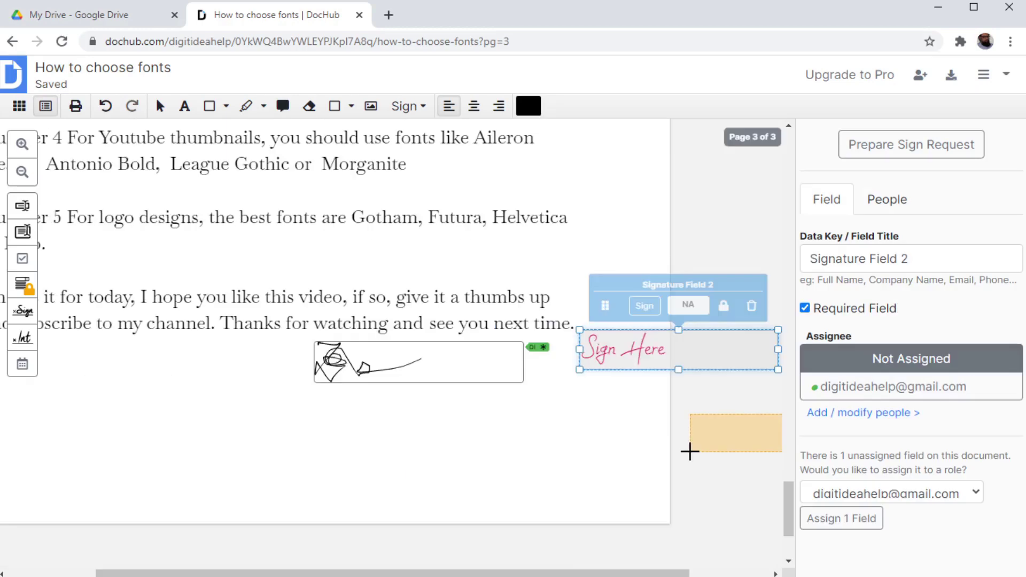
{"action": "mouse_move", "coordinate": [688, 449]}
{"action": "left_mouse_down"}
{"action": "mouse_move", "coordinate": [604, 378]}
{"action": "mouse_move", "coordinate": [440, 398]}
{"action": "mouse_move", "coordinate": [751, 435]}
{"action": "left_mouse_up"}
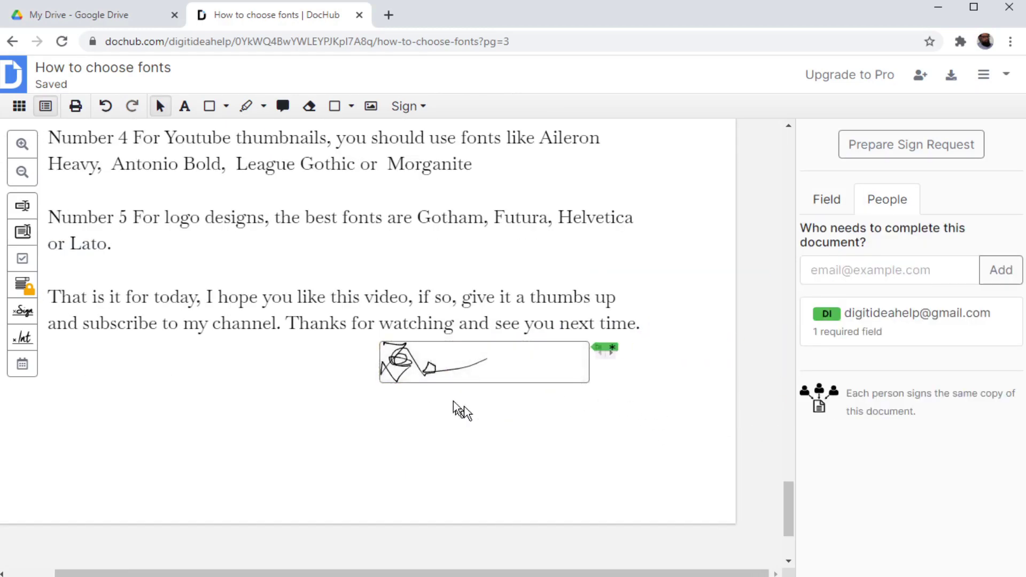
{"action": "left_click", "coordinate": [525, 384]}
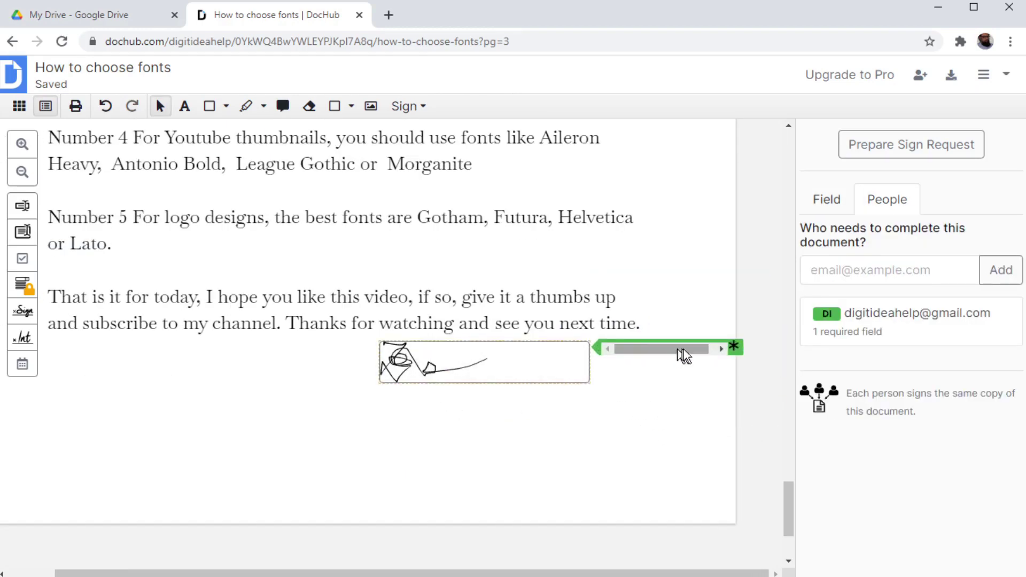
- Edit the signed field's signature and permanently delete the saved default signature
{"action": "left_click", "coordinate": [617, 349]}
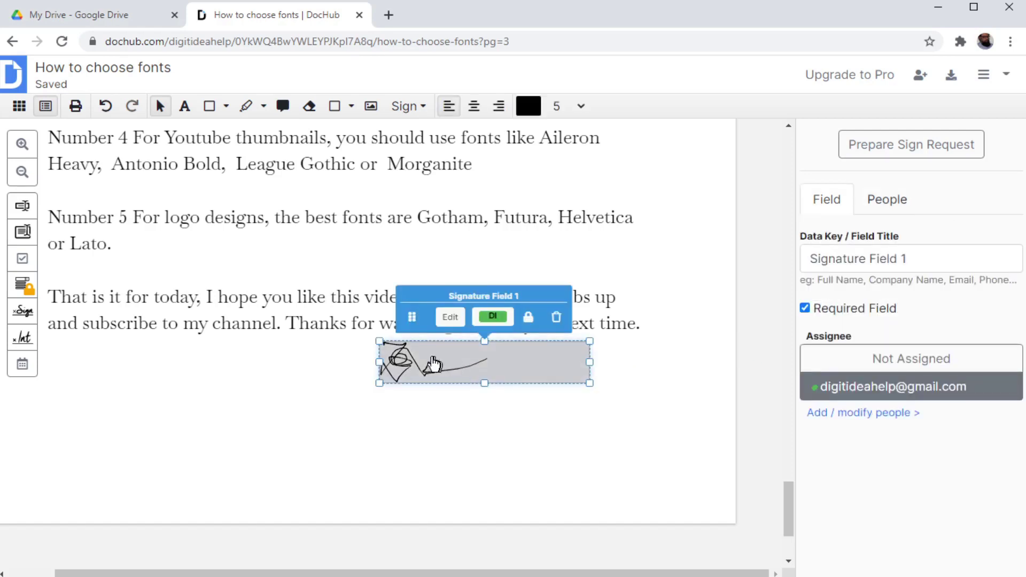
{"action": "left_click", "coordinate": [451, 318]}
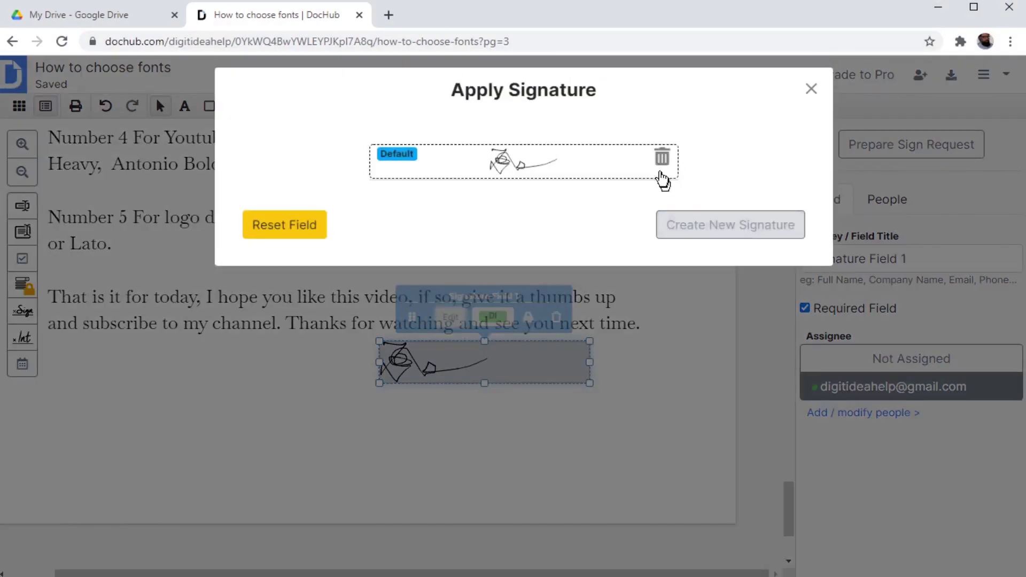
{"action": "left_click", "coordinate": [662, 159]}
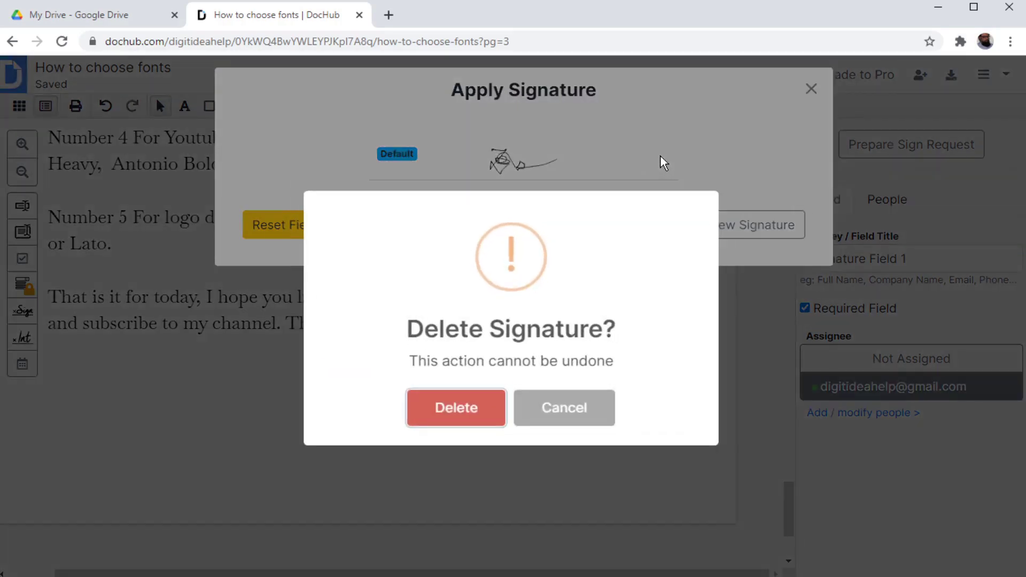
{"action": "key", "text": "Return"}
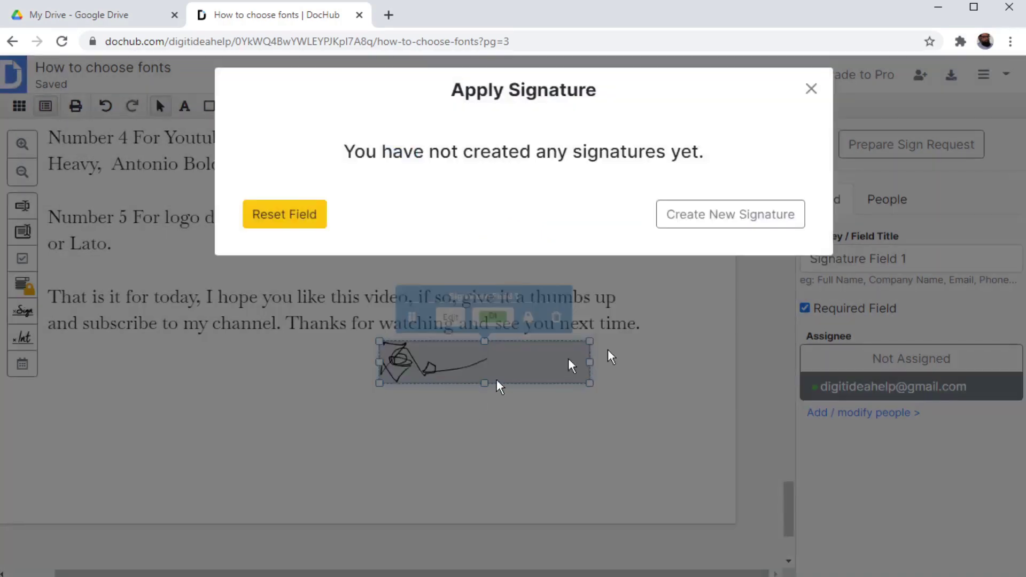
- Examine the new signature options, including the phone link's country codes and the initials mode
{"action": "left_click", "coordinate": [734, 219]}
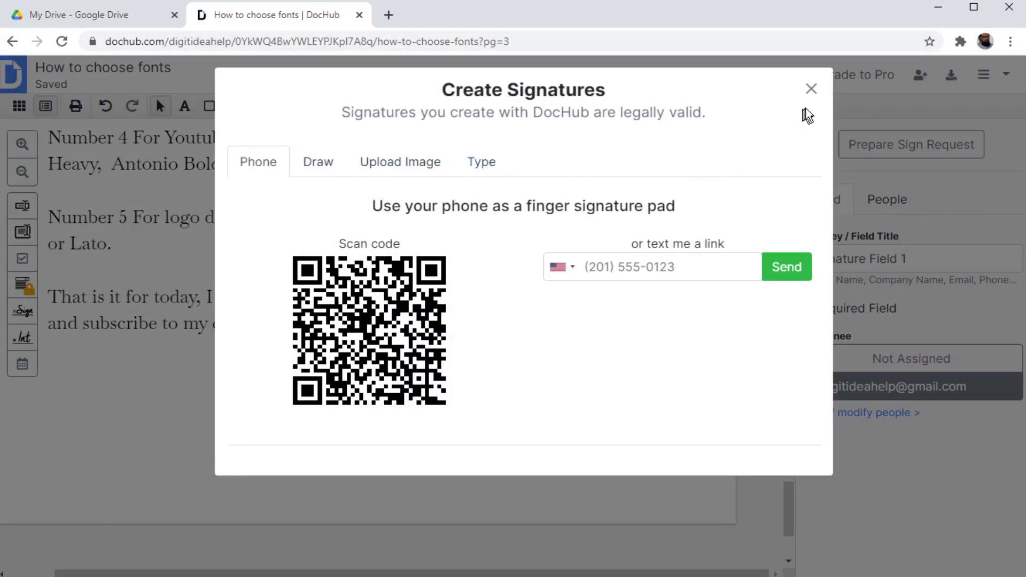
{"action": "left_click", "coordinate": [811, 88]}
{"action": "left_click", "coordinate": [413, 110]}
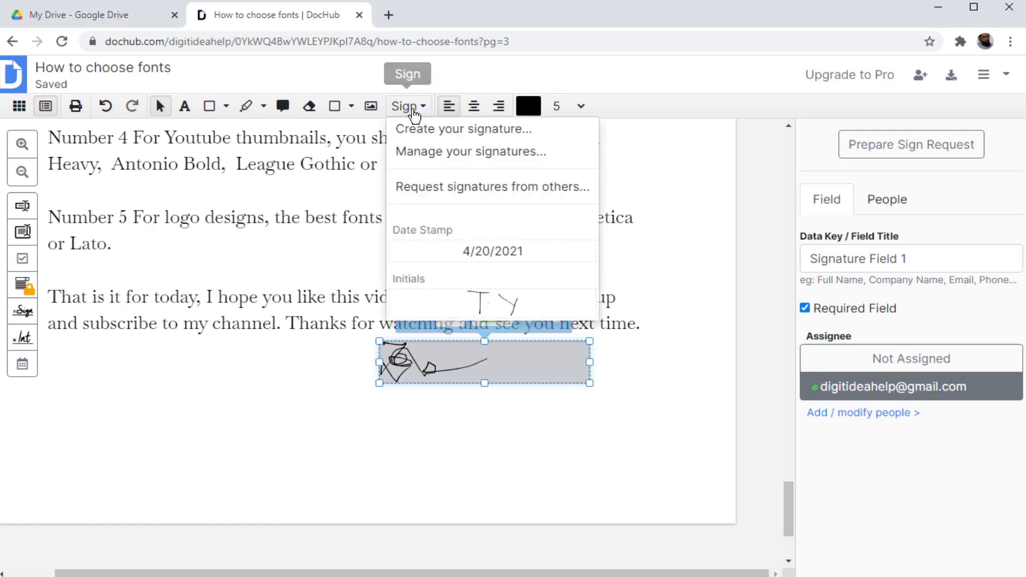
{"action": "left_click", "coordinate": [464, 130]}
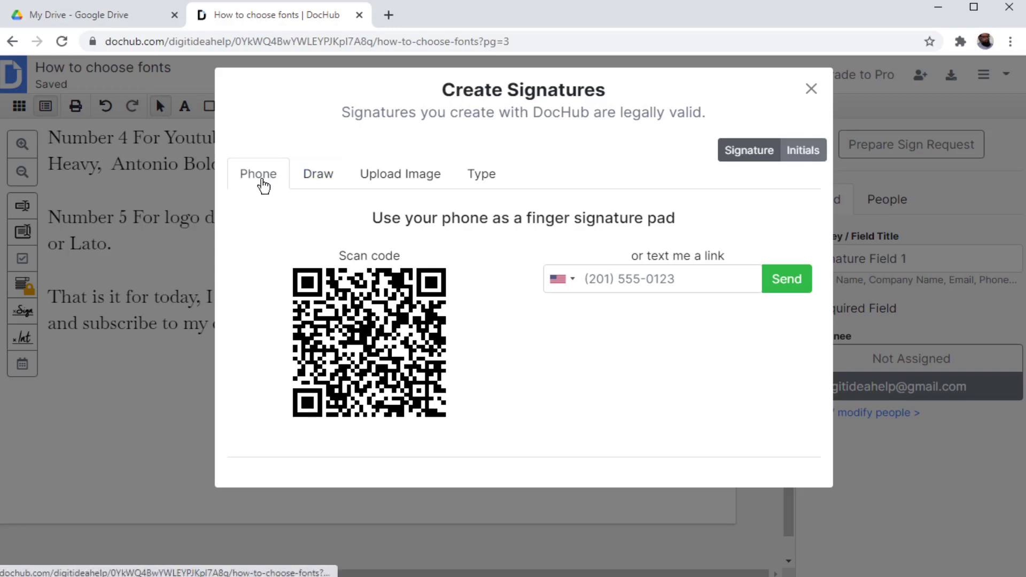
{"action": "left_click", "coordinate": [578, 282]}
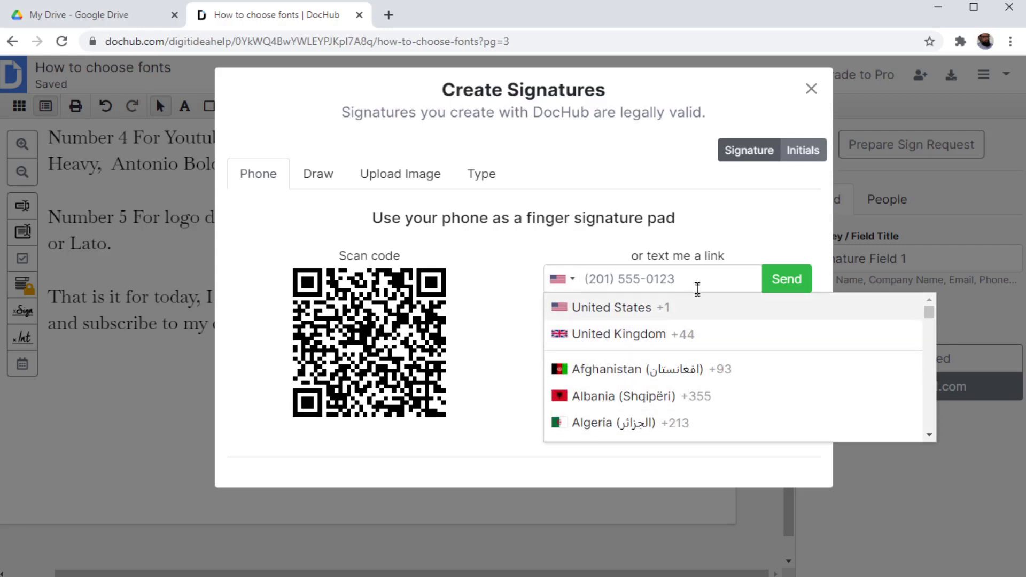
{"action": "left_click", "coordinate": [776, 232]}
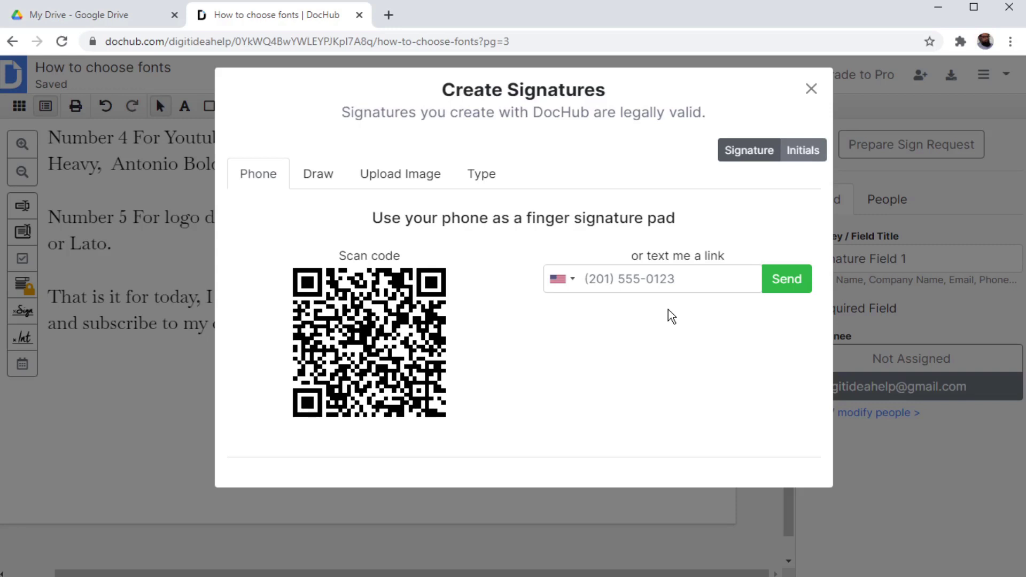
{"action": "left_click", "coordinate": [798, 152]}
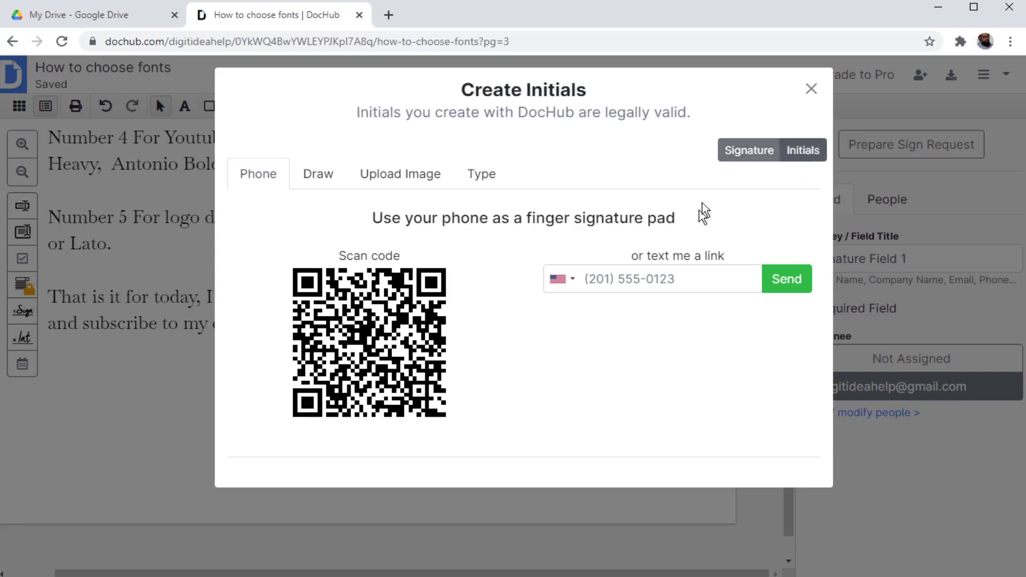
- Draw a freehand signature and save it as the default signature for the signature field
{"action": "left_click", "coordinate": [316, 175]}
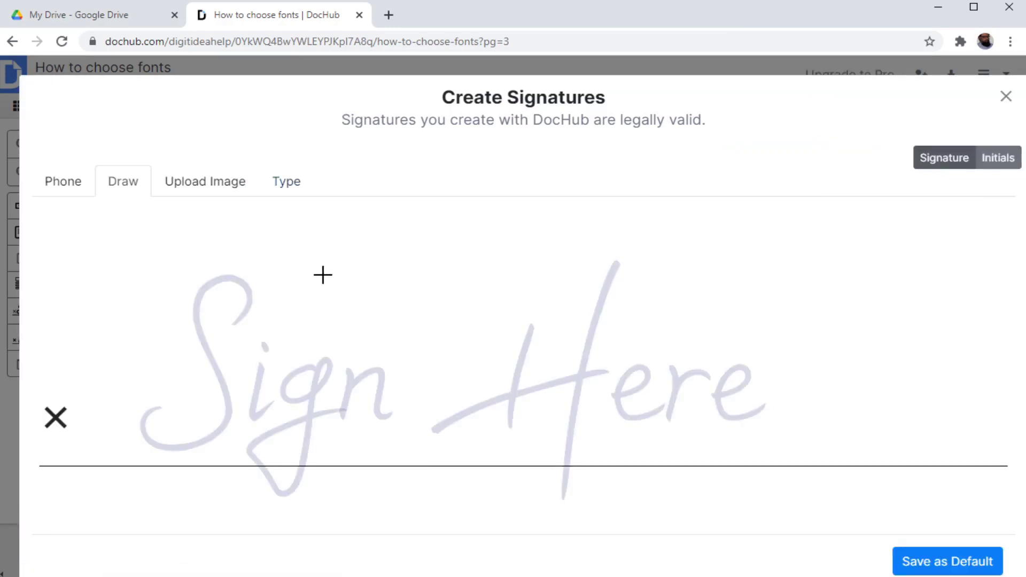
{"action": "left_click_drag", "start_coordinate": [322, 271], "coordinate": [342, 300]}
{"action": "mouse_move", "coordinate": [312, 335]}
{"action": "left_mouse_down"}
{"action": "mouse_move", "coordinate": [382, 304]}
{"action": "mouse_move", "coordinate": [293, 302]}
{"action": "mouse_move", "coordinate": [410, 374]}
{"action": "mouse_move", "coordinate": [412, 353]}
{"action": "mouse_move", "coordinate": [509, 333]}
{"action": "left_mouse_up"}
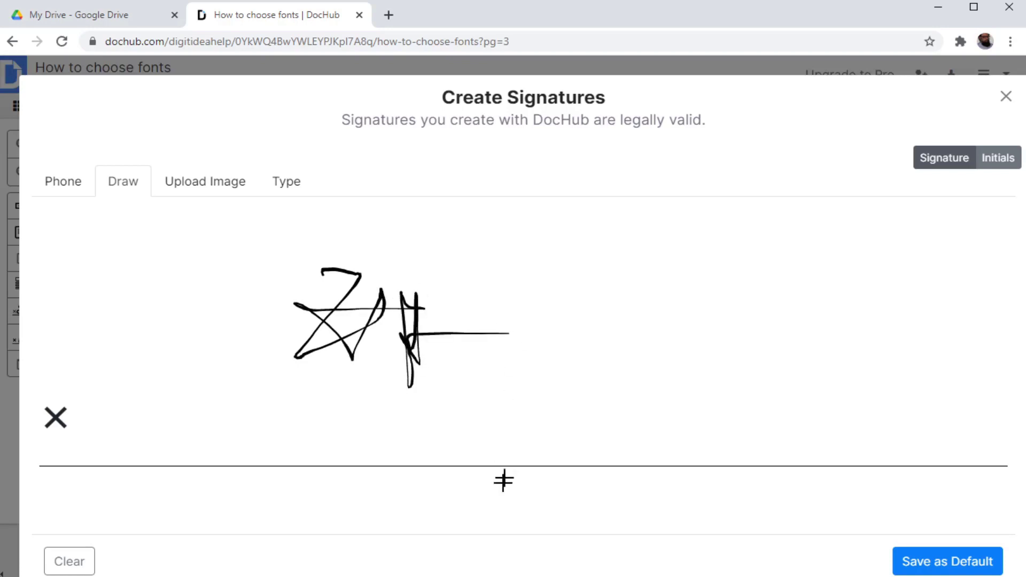
{"action": "left_click", "coordinate": [935, 570]}
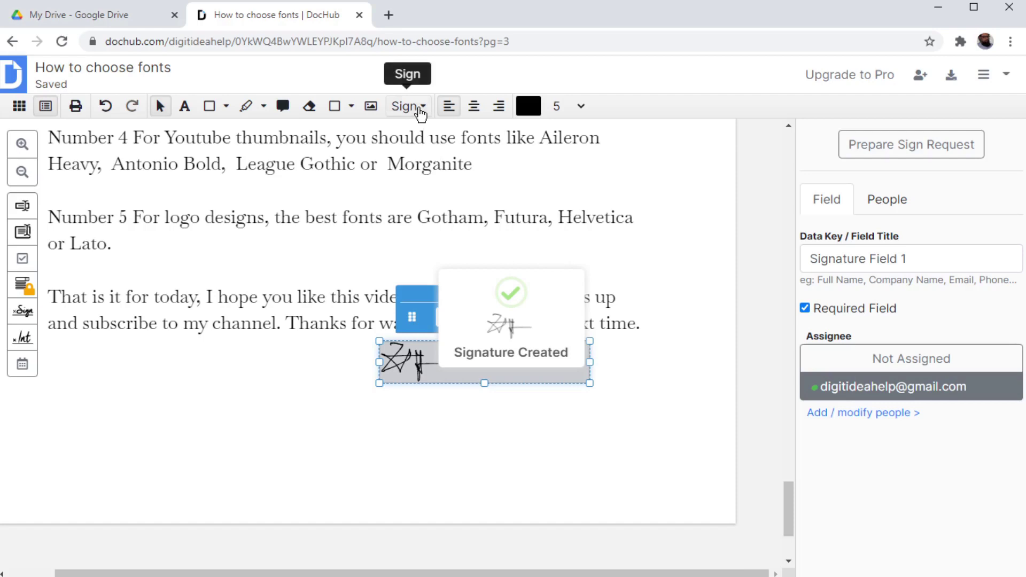
- Create another signature from the signer's typed full name in a slanted handwriting style and save it to the signature field
{"action": "left_click", "coordinate": [420, 108]}
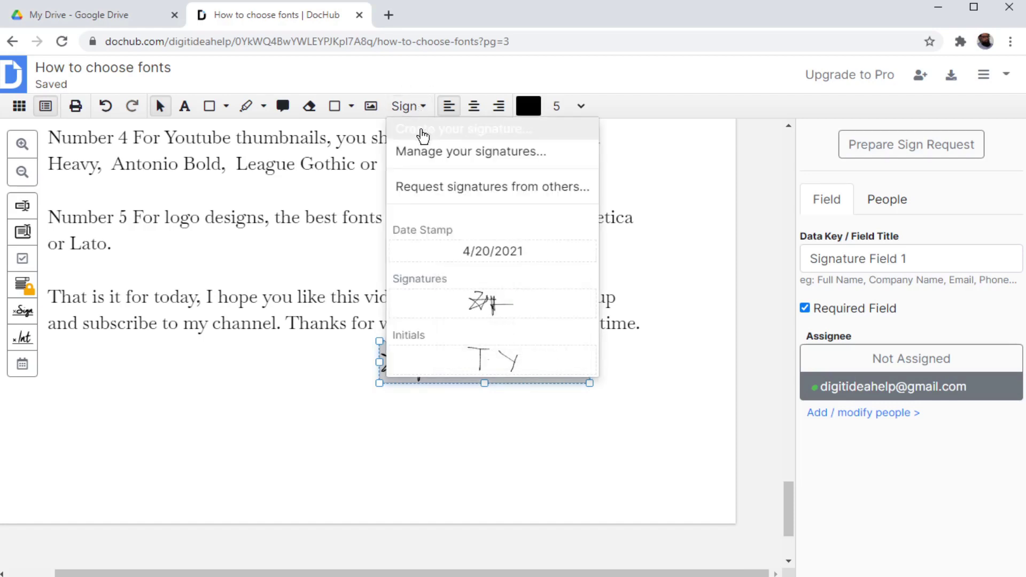
{"action": "left_click", "coordinate": [424, 136]}
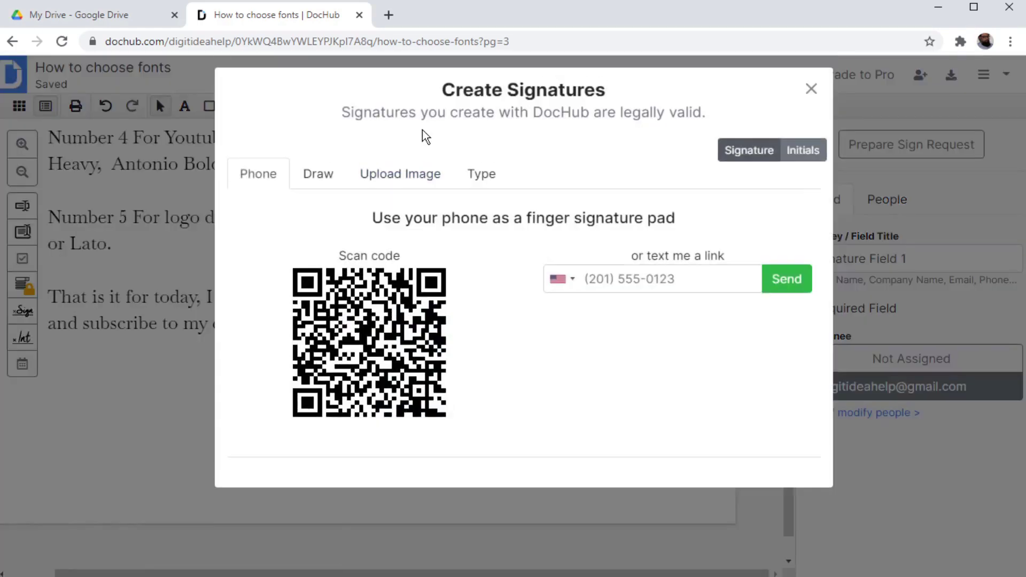
{"action": "left_click", "coordinate": [423, 180]}
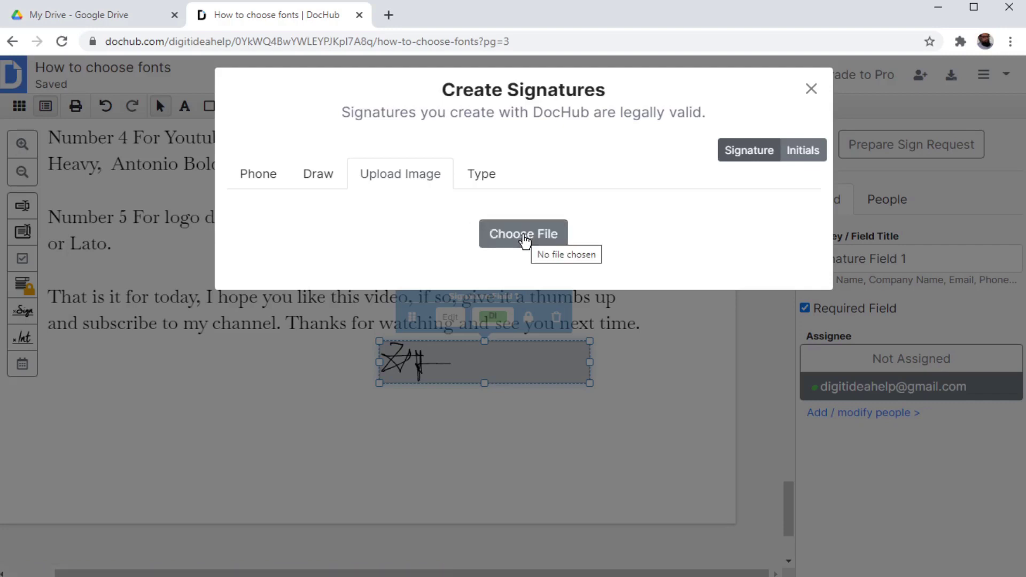
{"action": "left_click", "coordinate": [482, 179]}
{"action": "scroll", "coordinate": [486, 246], "scroll_direction": "down", "scroll_amount": 1}
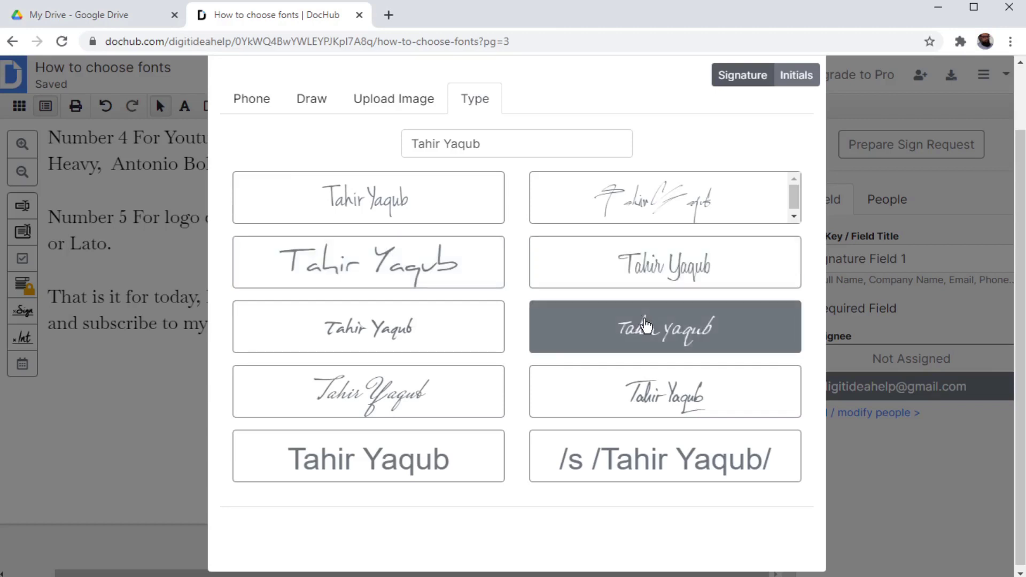
{"action": "left_click", "coordinate": [638, 278]}
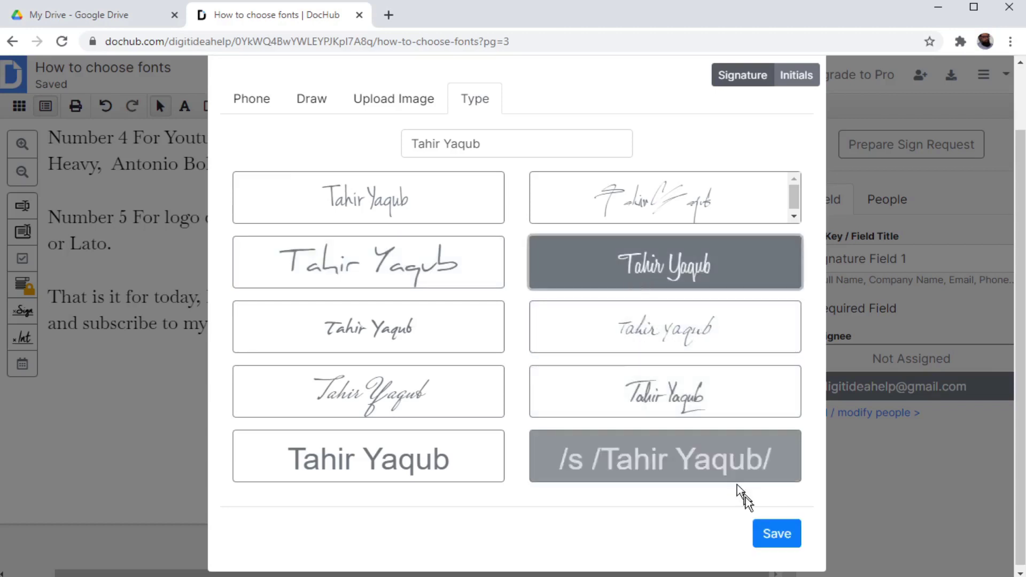
{"action": "left_click", "coordinate": [778, 542]}
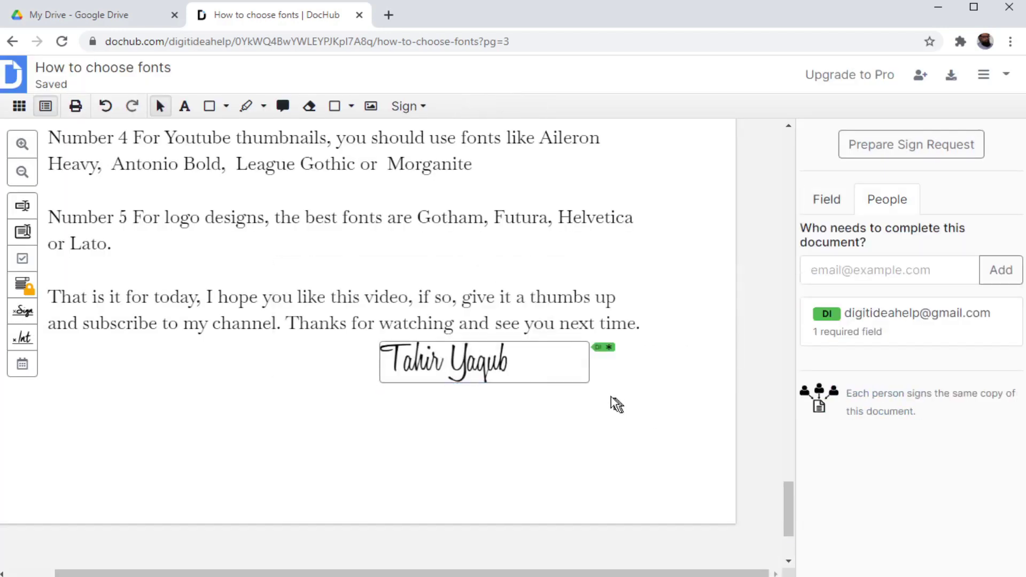
- Examine the assigned signer's edit settings, including signer email and badge color, and close them without changes
{"action": "left_click", "coordinate": [495, 369]}
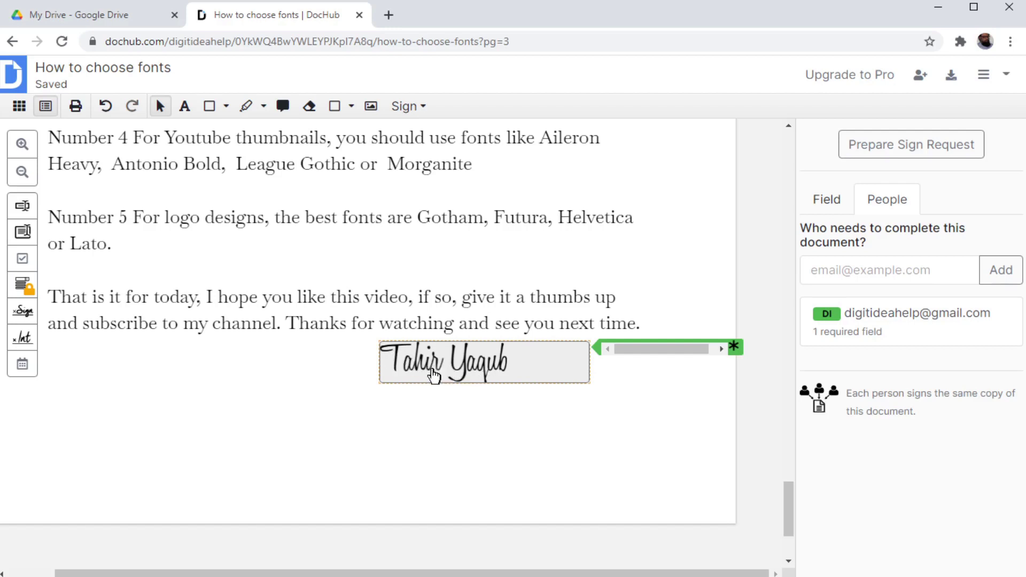
{"action": "left_click", "coordinate": [885, 320]}
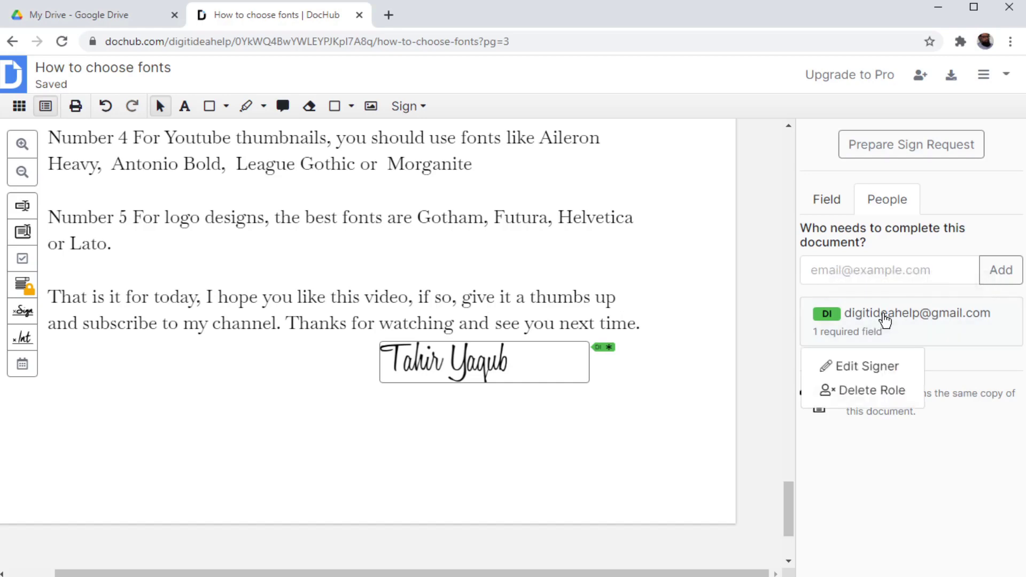
{"action": "left_click", "coordinate": [858, 369]}
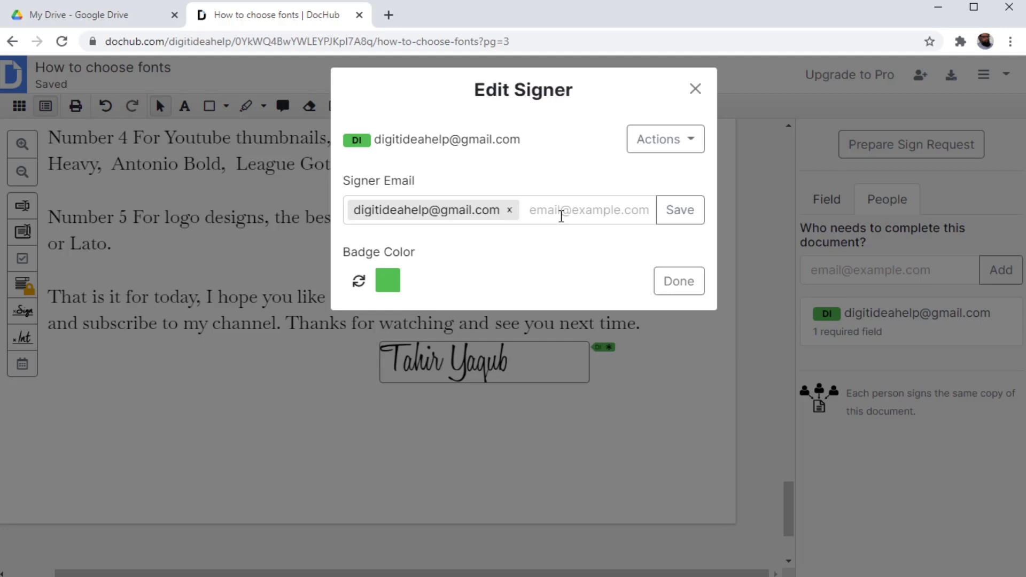
{"action": "key", "text": "Escape"}
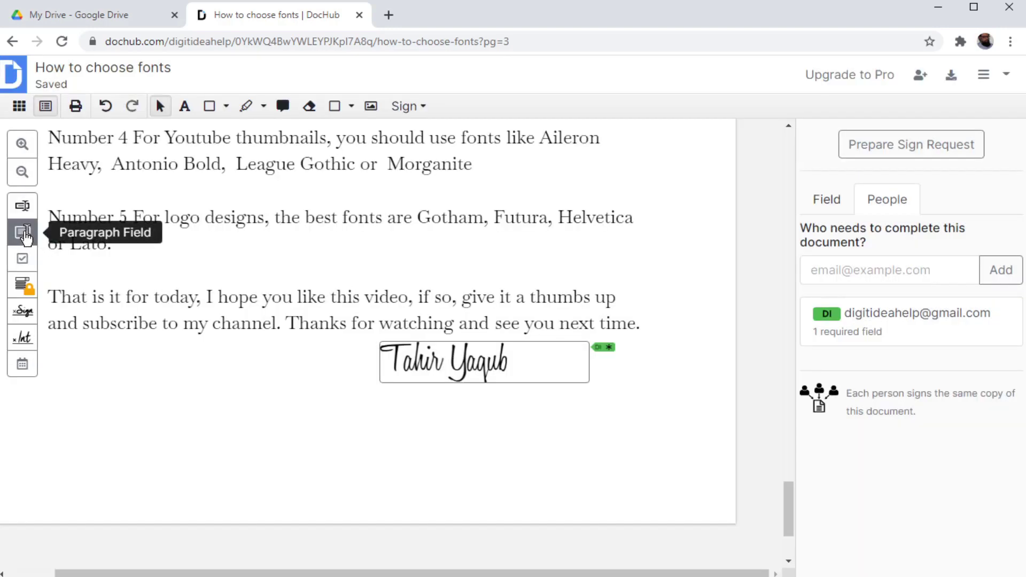
- Add a wide paragraph field below the signature containing the text "This is a paragraph field"
{"action": "left_click", "coordinate": [24, 233]}
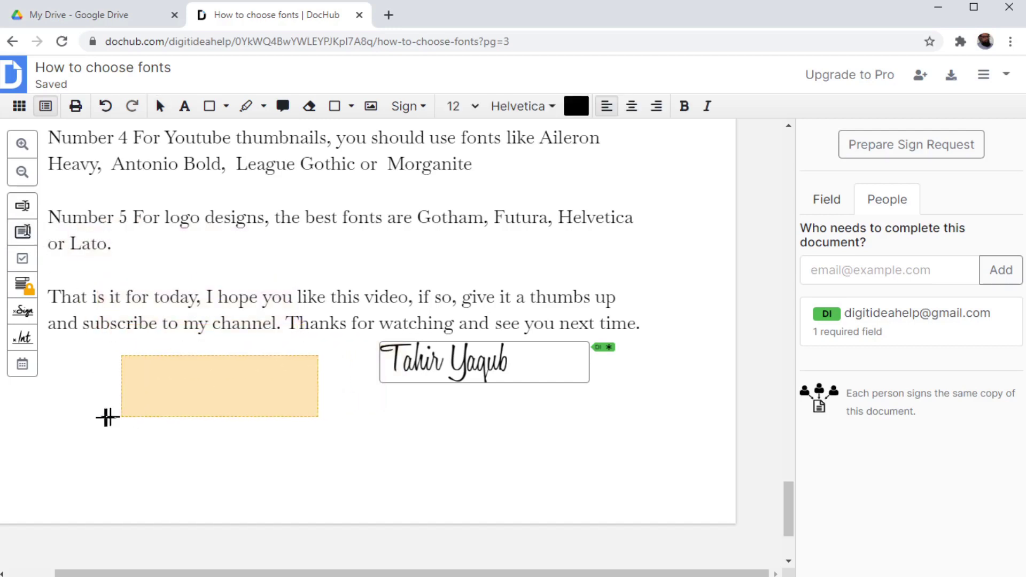
{"action": "left_click_drag", "start_coordinate": [69, 407], "coordinate": [632, 466]}
{"action": "type", "text": "This is a"}
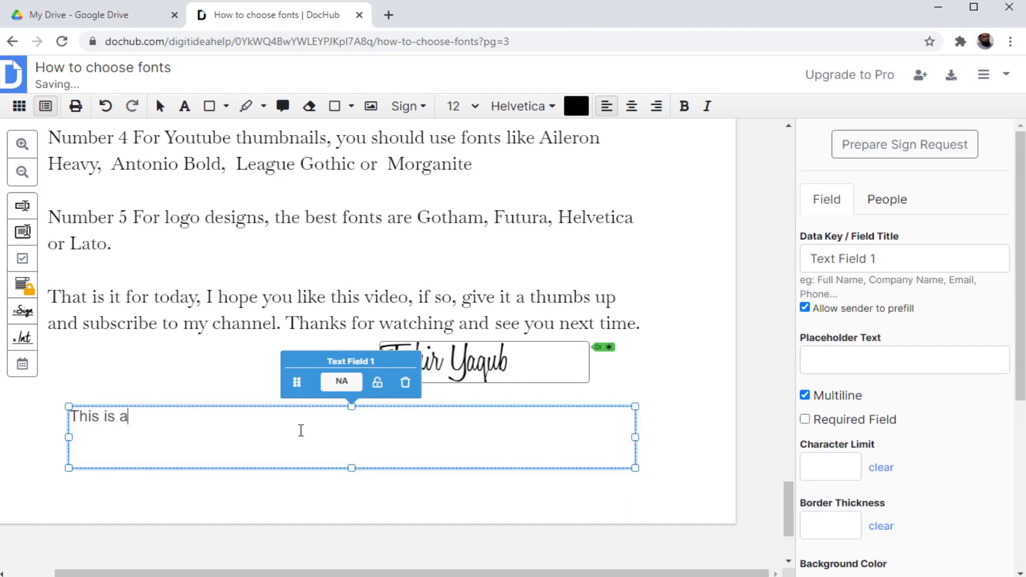
{"action": "type", "text": " paragraph field"}
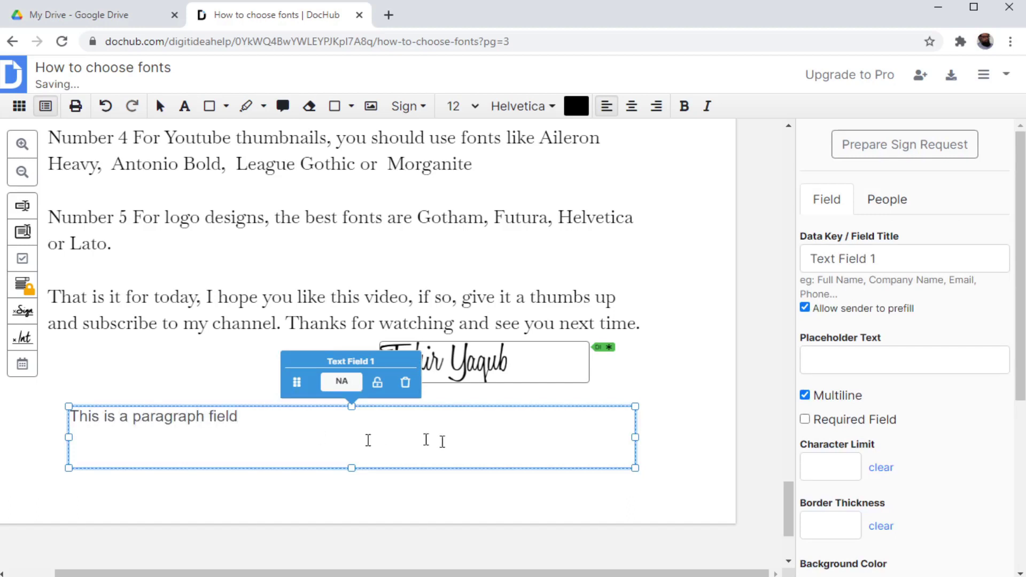
{"action": "key", "text": "Escape"}
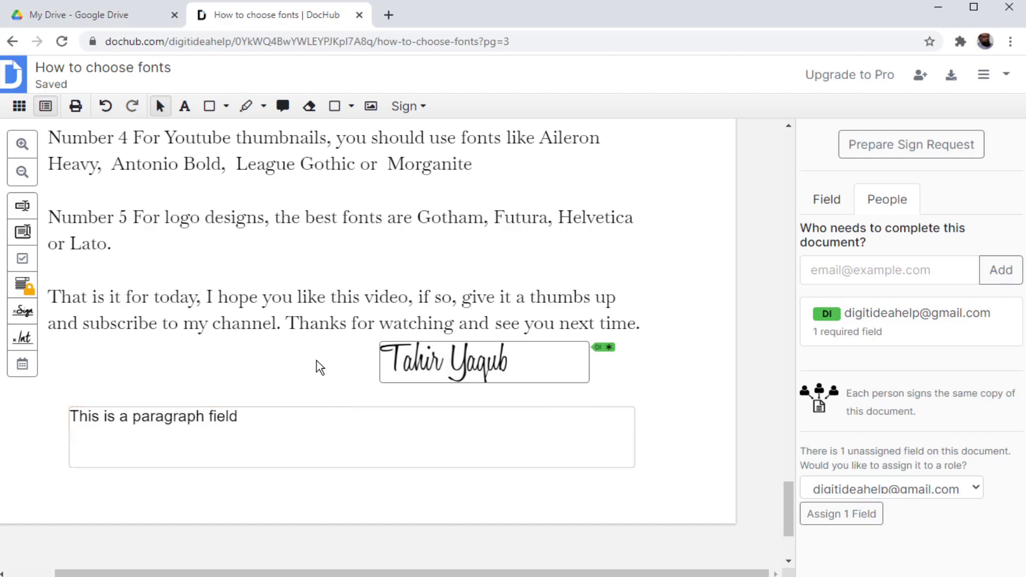
- Place a slightly enlarged, unchecked checkbox field beneath the middle of the first line of the Number 5 paragraph
{"action": "scroll", "coordinate": [316, 361], "scroll_direction": "up", "scroll_amount": 1}
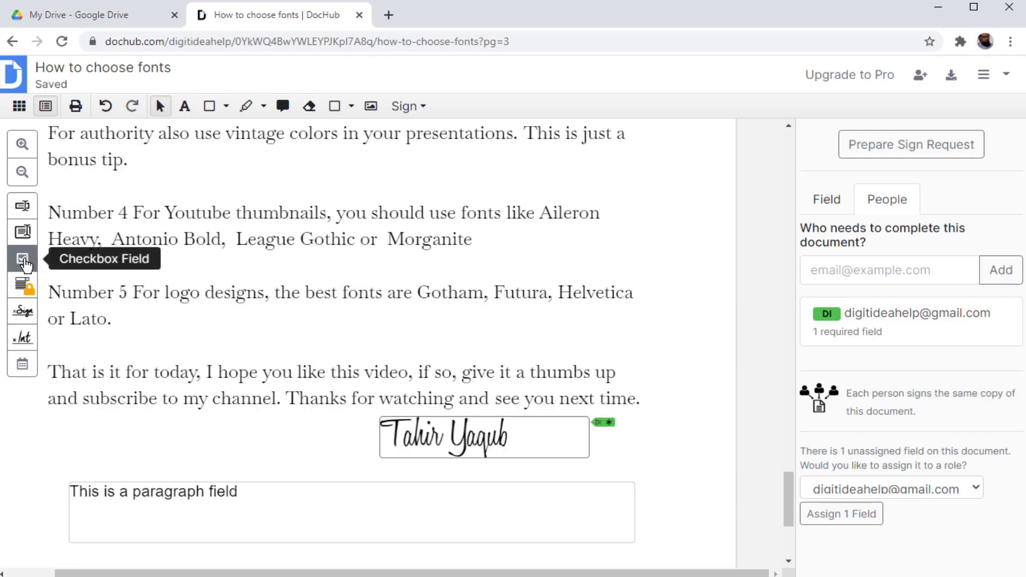
{"action": "left_click", "coordinate": [23, 260]}
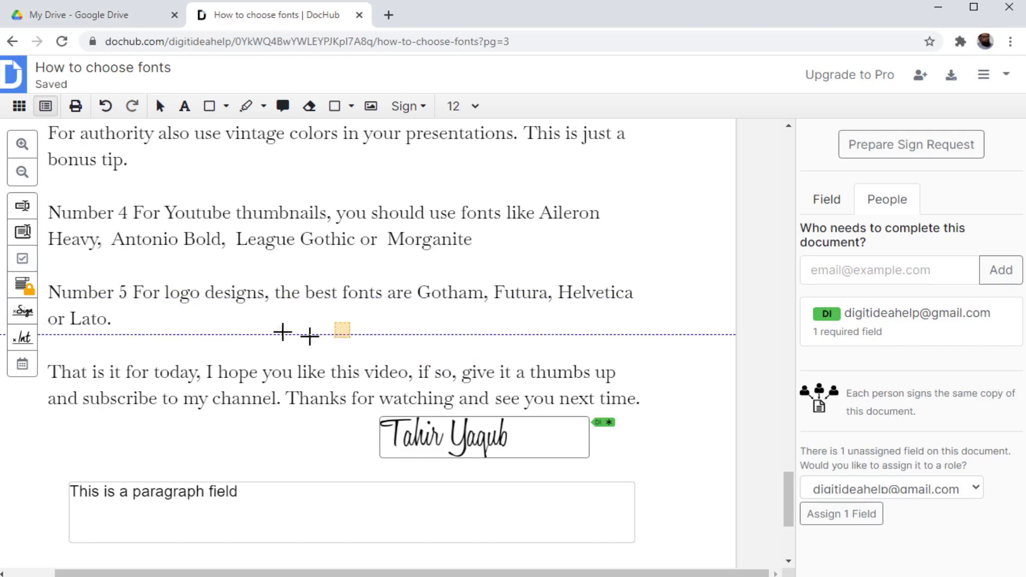
{"action": "left_click", "coordinate": [237, 330]}
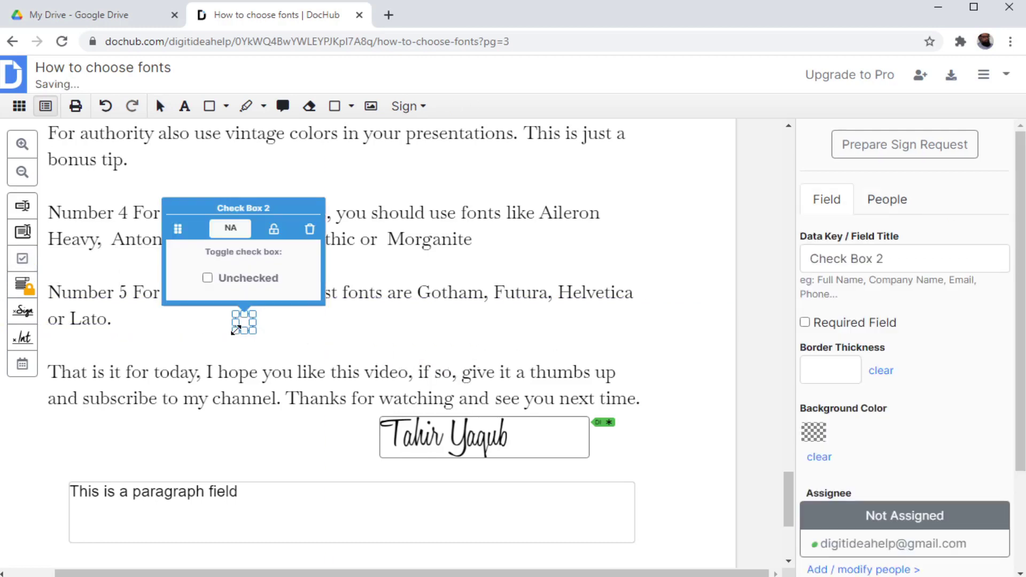
{"action": "mouse_move", "coordinate": [254, 332]}
{"action": "left_mouse_down"}
{"action": "mouse_move", "coordinate": [267, 344]}
{"action": "mouse_move", "coordinate": [267, 329]}
{"action": "left_mouse_up"}
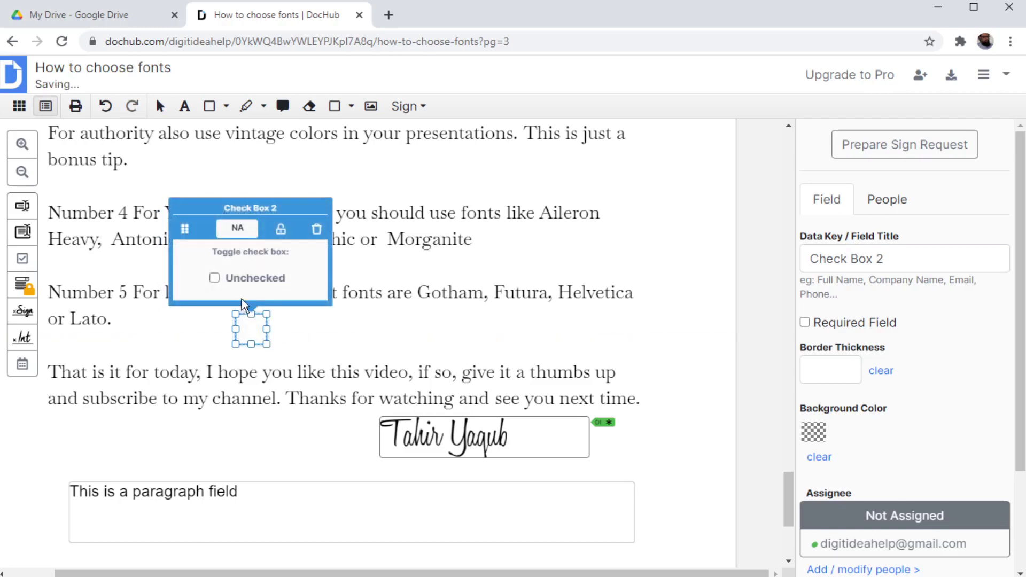
{"action": "left_click", "coordinate": [214, 278]}
{"action": "left_click", "coordinate": [215, 278]}
{"action": "left_click_drag", "start_coordinate": [185, 228], "coordinate": [332, 226]}
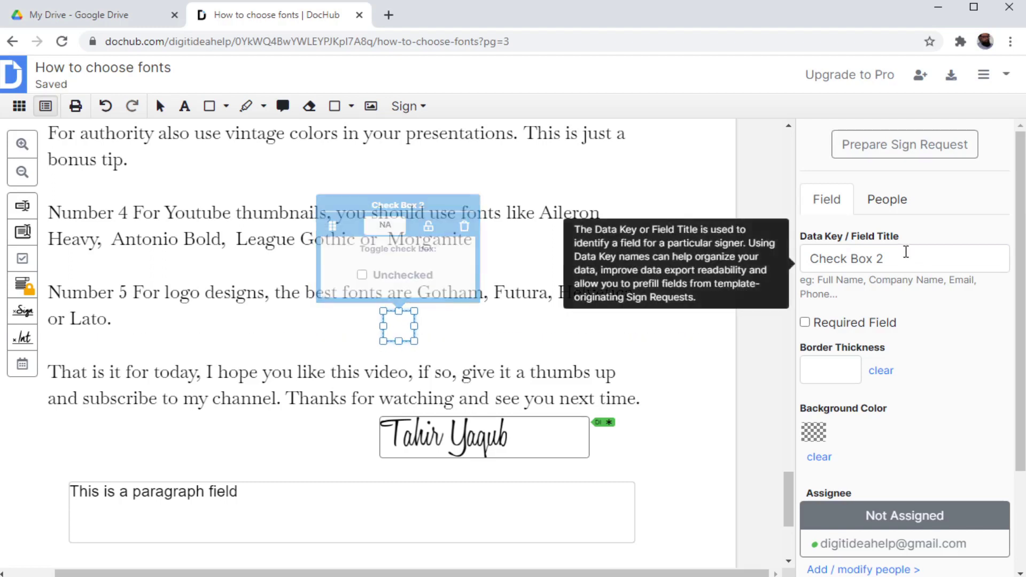
- Set the checkbox field's border thickness to 5.5 and its background color to bright green
{"action": "left_click", "coordinate": [847, 367]}
{"action": "left_click", "coordinate": [848, 367]}
{"action": "left_click", "coordinate": [847, 368]}
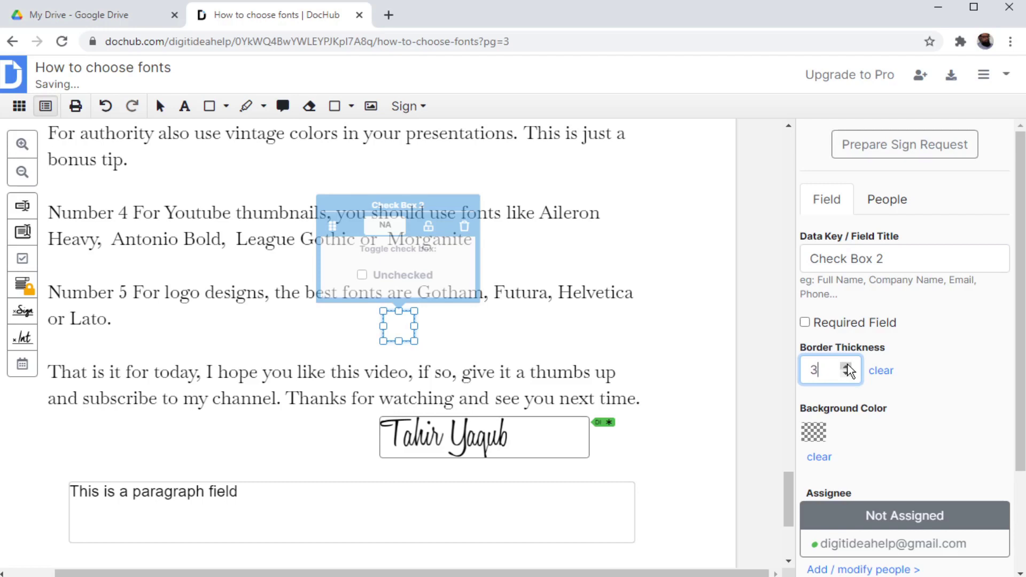
{"action": "left_click", "coordinate": [847, 367]}
{"action": "left_click", "coordinate": [846, 366]}
{"action": "left_click", "coordinate": [847, 367]}
{"action": "left_click", "coordinate": [846, 366]}
{"action": "left_click", "coordinate": [847, 367]}
{"action": "left_click", "coordinate": [812, 432]}
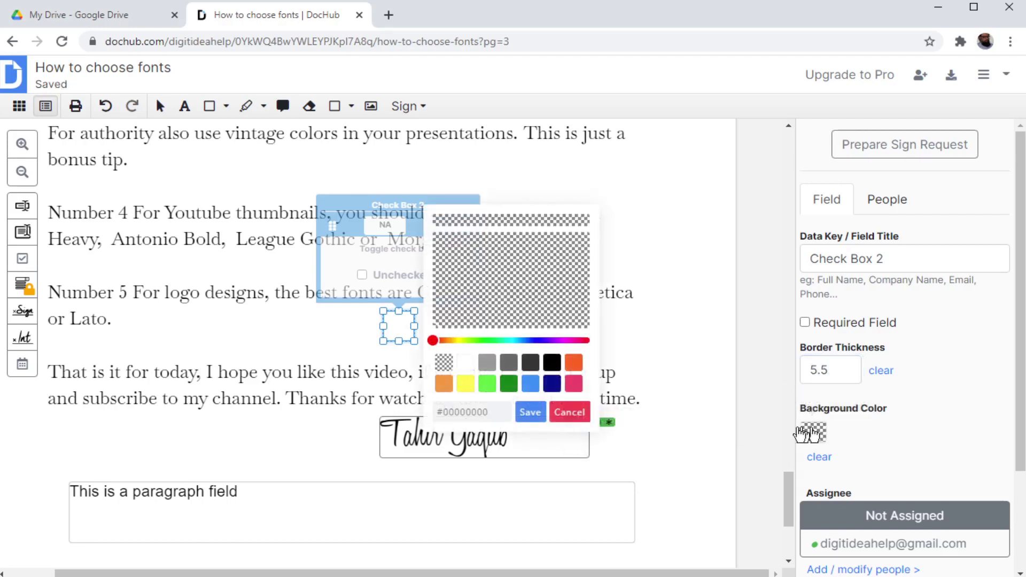
{"action": "left_click", "coordinate": [489, 384]}
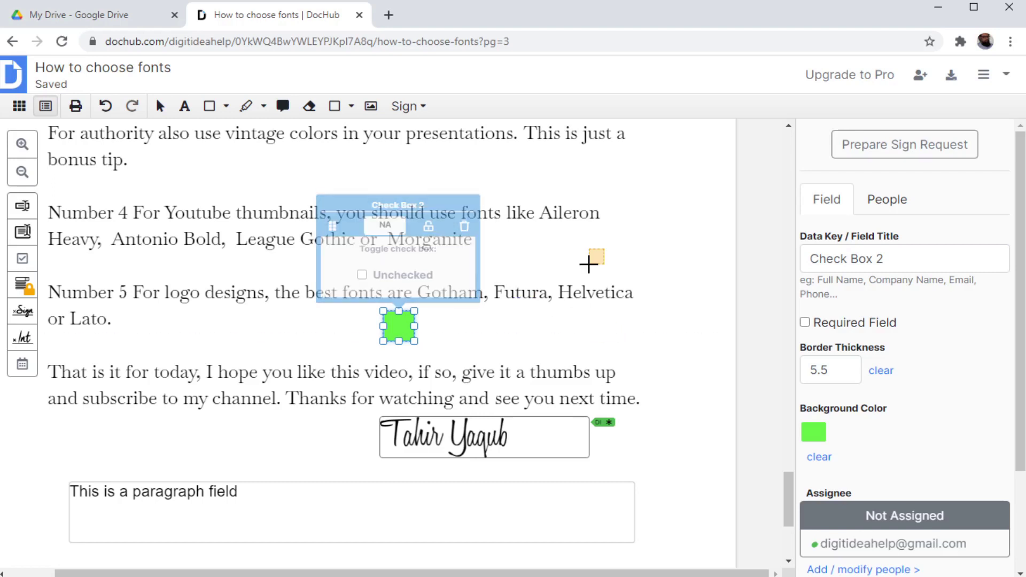
{"action": "key", "text": "Escape"}
{"action": "key", "text": "Escape"}
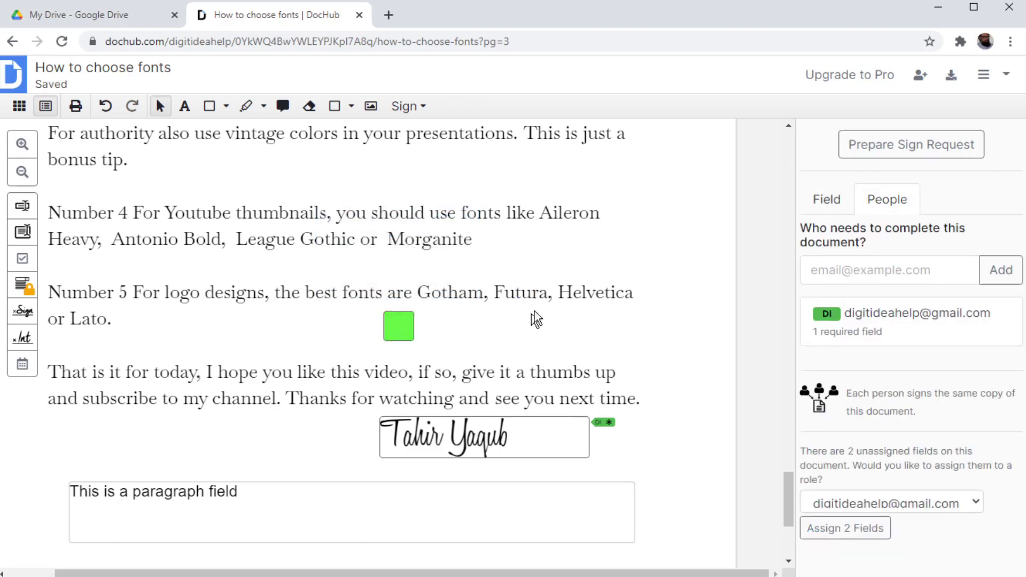
- Download the current version with all pages to the computer as "How to choose fonts.pdf" in the PDF-tasks folder
{"action": "scroll", "coordinate": [657, 320], "scroll_direction": "up", "scroll_amount": 1}
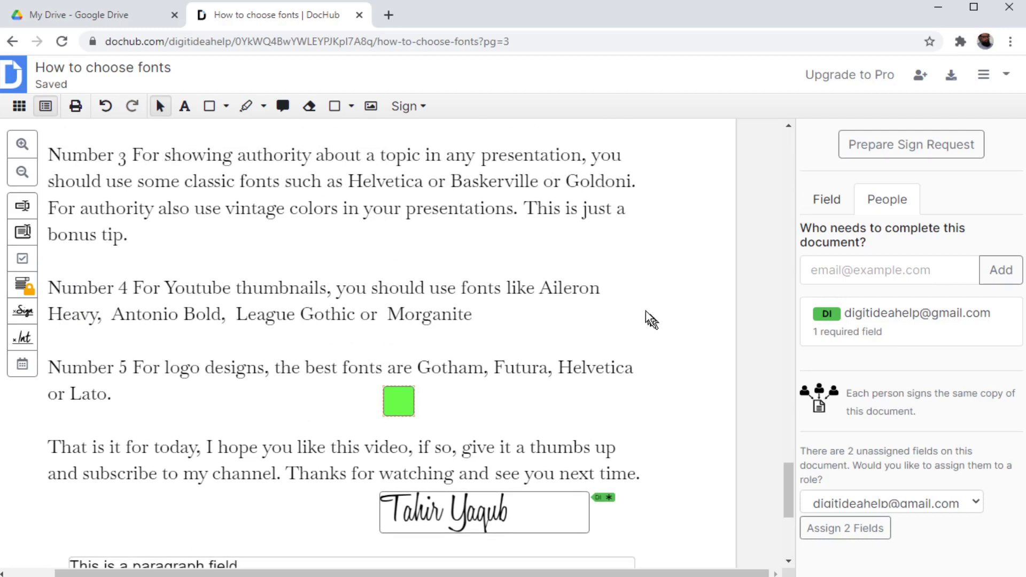
{"action": "left_click", "coordinate": [952, 78]}
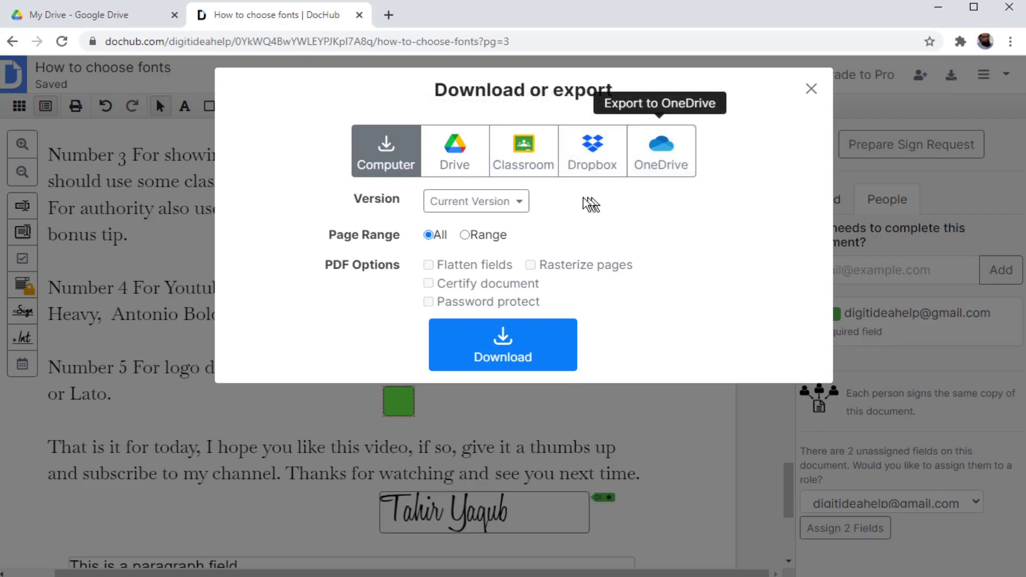
{"action": "left_click", "coordinate": [521, 202]}
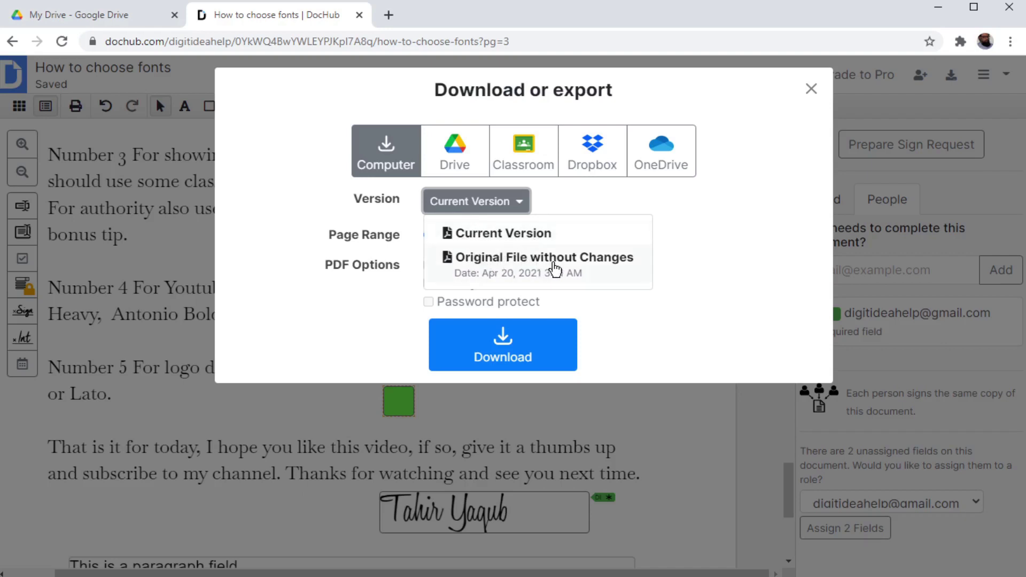
{"action": "left_click", "coordinate": [589, 204]}
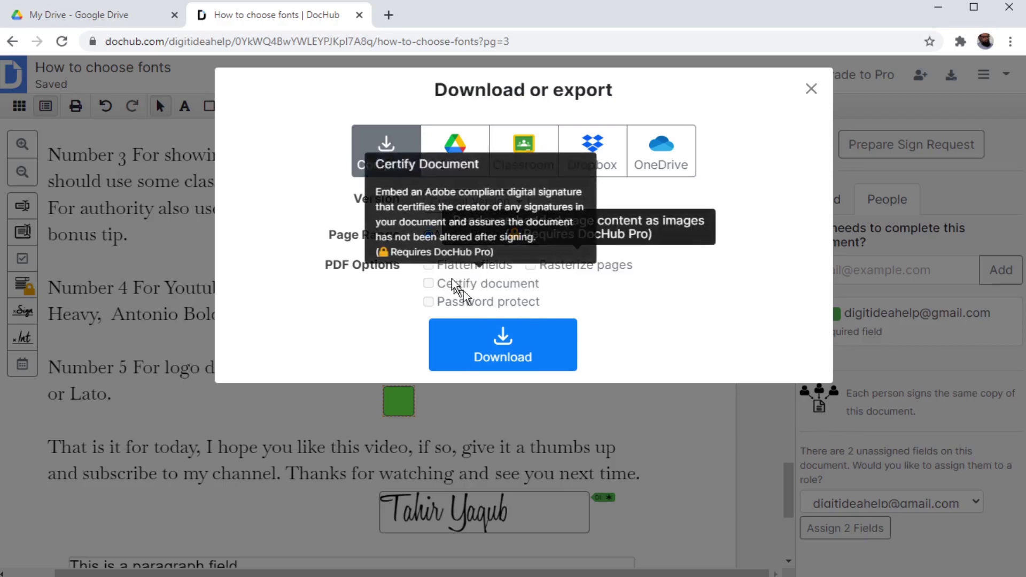
{"action": "left_click", "coordinate": [506, 355]}
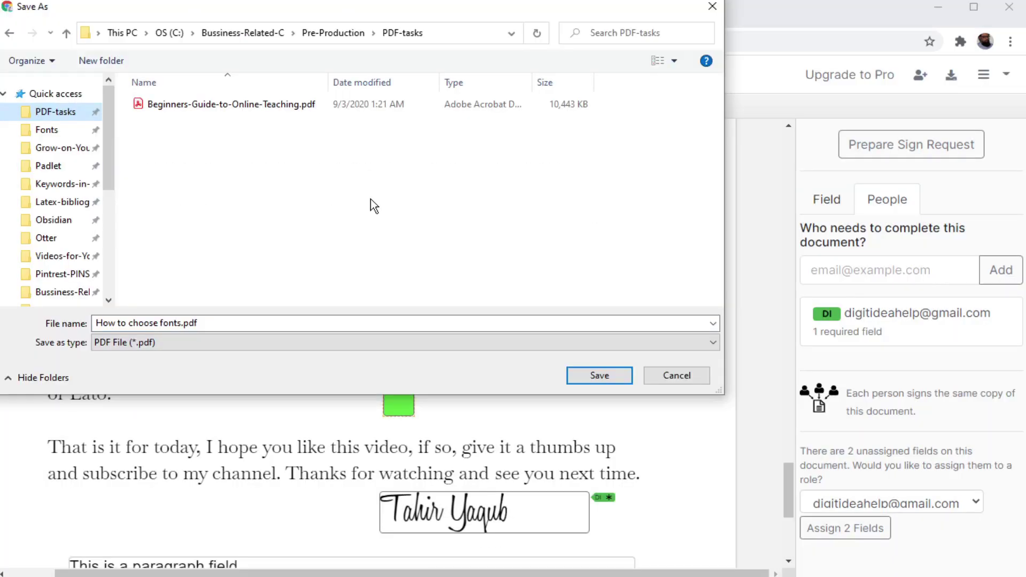
{"action": "left_click", "coordinate": [611, 380]}
- Open the downloaded PDF and tick the green checkbox on page 3
{"action": "left_click", "coordinate": [86, 560]}
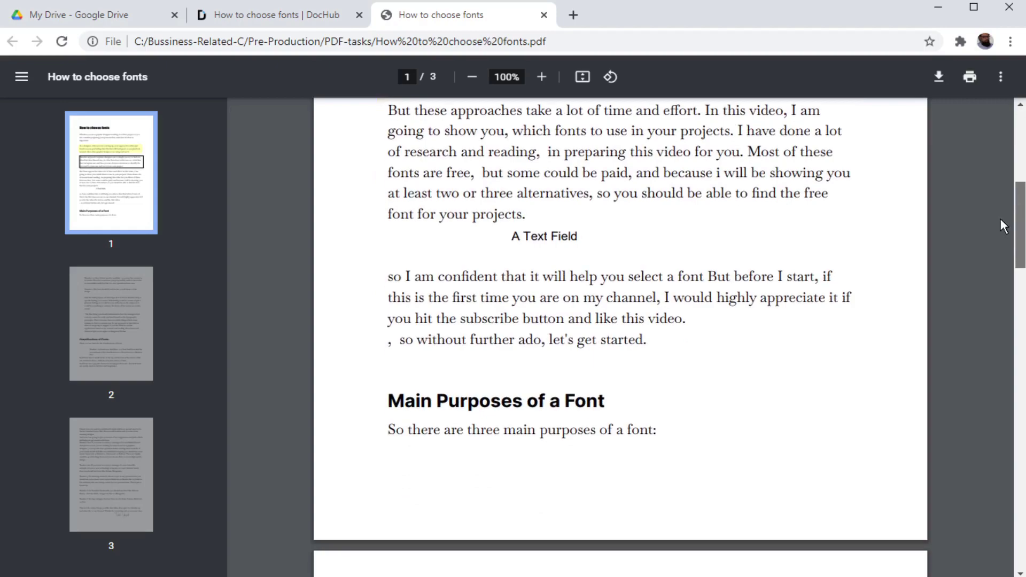
{"action": "scroll", "coordinate": [1000, 219], "scroll_direction": "down", "scroll_amount": 20}
{"action": "scroll", "coordinate": [992, 485], "scroll_direction": "down", "scroll_amount": 5}
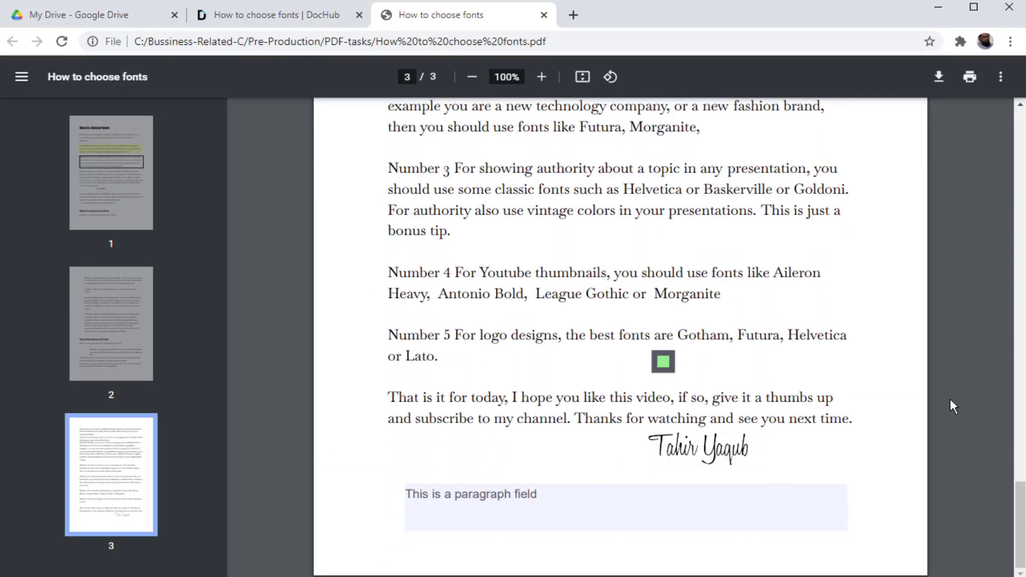
{"action": "left_click", "coordinate": [663, 364]}
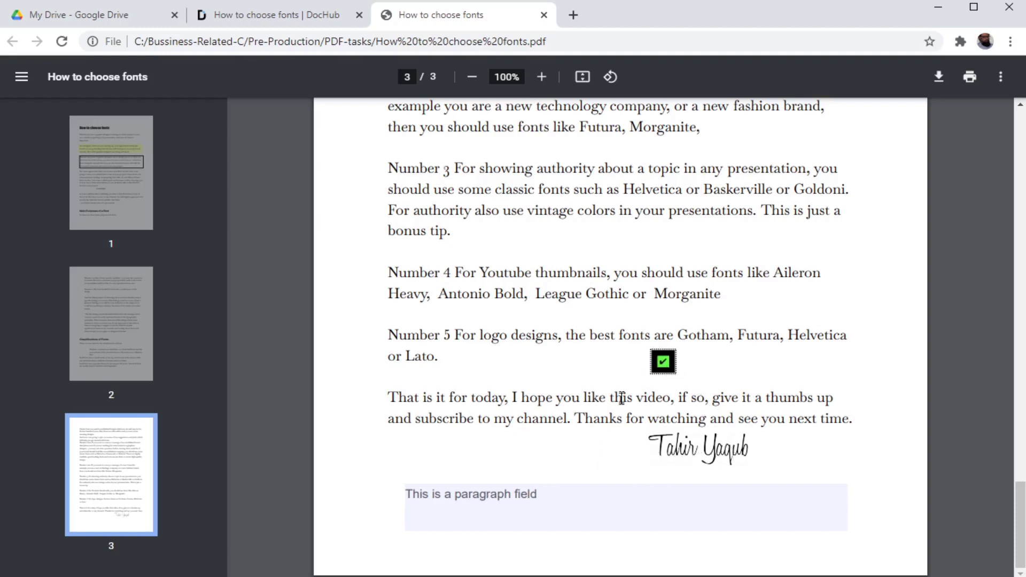
- Review the downloaded PDF's pages, checking the highlight, rectangle, text field, checkbox, signature and paragraph field
{"action": "scroll", "coordinate": [618, 392], "scroll_direction": "up", "scroll_amount": 7}
{"action": "scroll", "coordinate": [618, 392], "scroll_direction": "up", "scroll_amount": 20}
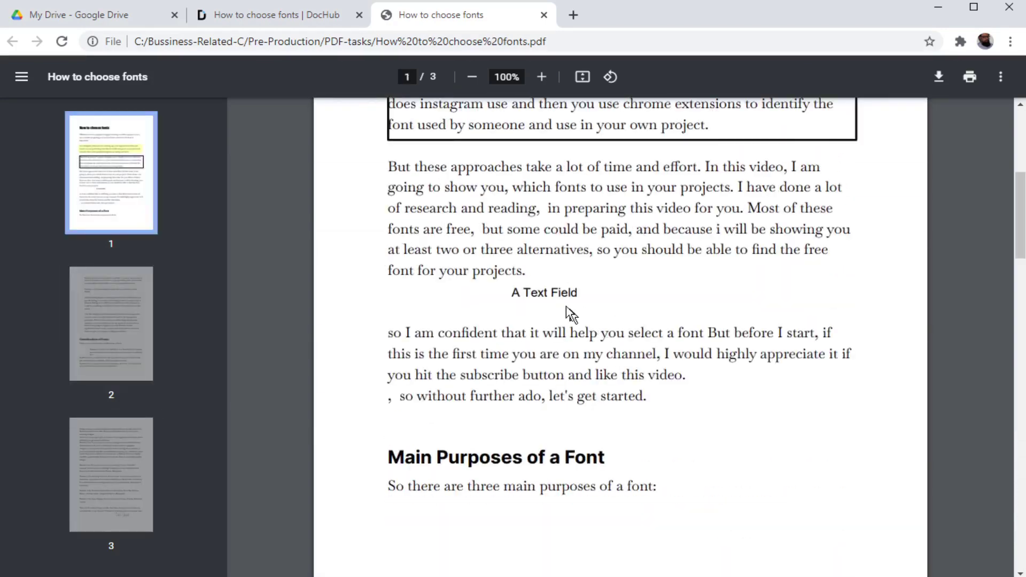
{"action": "scroll", "coordinate": [671, 343], "scroll_direction": "up", "scroll_amount": 5}
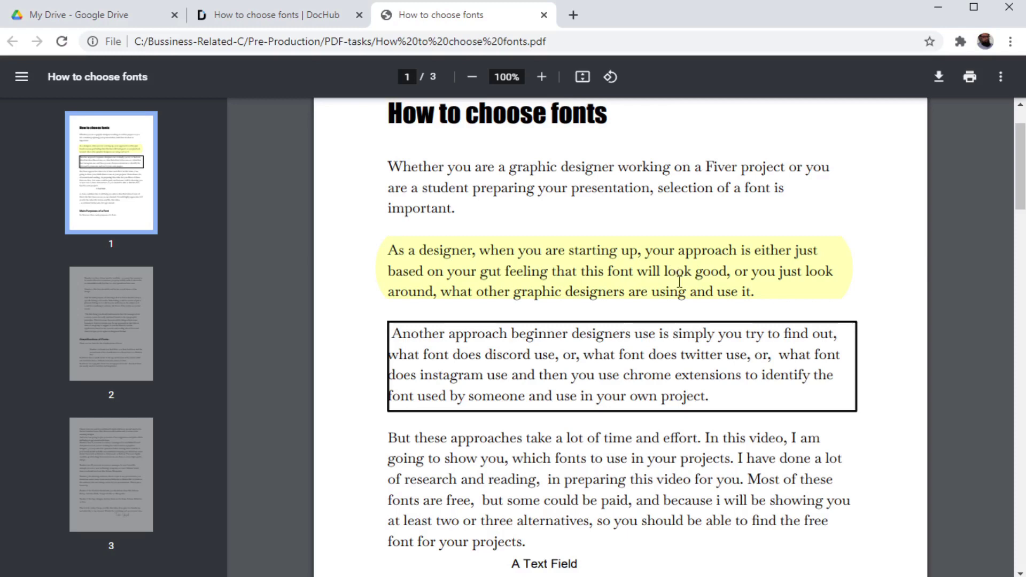
{"action": "scroll", "coordinate": [679, 282], "scroll_direction": "up", "scroll_amount": 2}
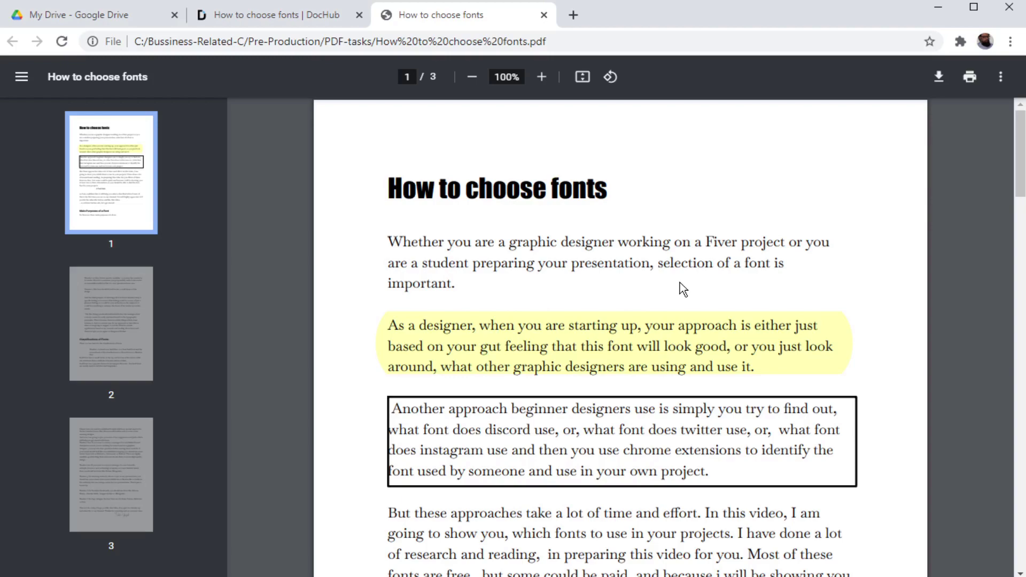
{"action": "scroll", "coordinate": [683, 289], "scroll_direction": "down", "scroll_amount": 20}
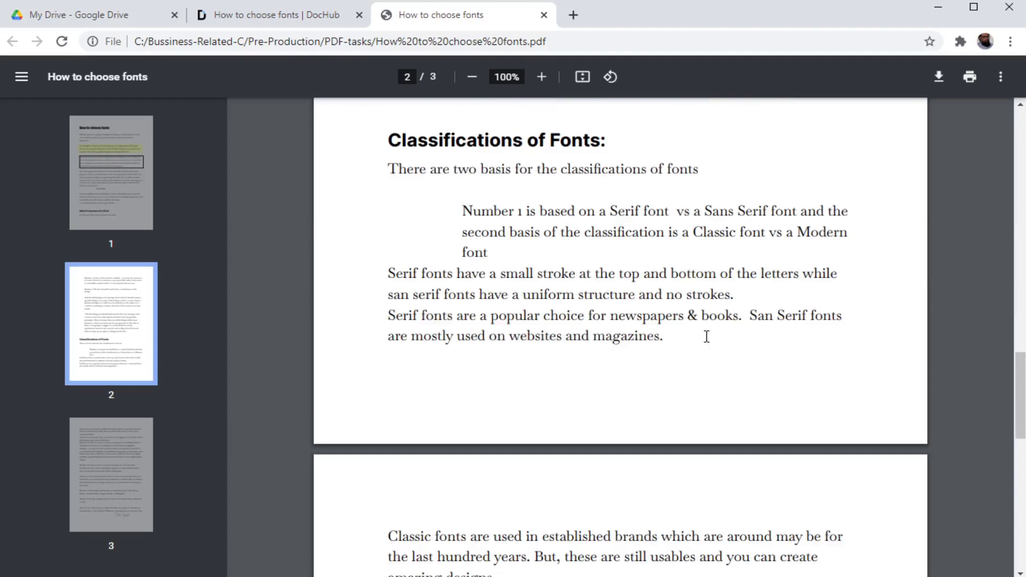
{"action": "scroll", "coordinate": [707, 337], "scroll_direction": "down", "scroll_amount": 7}
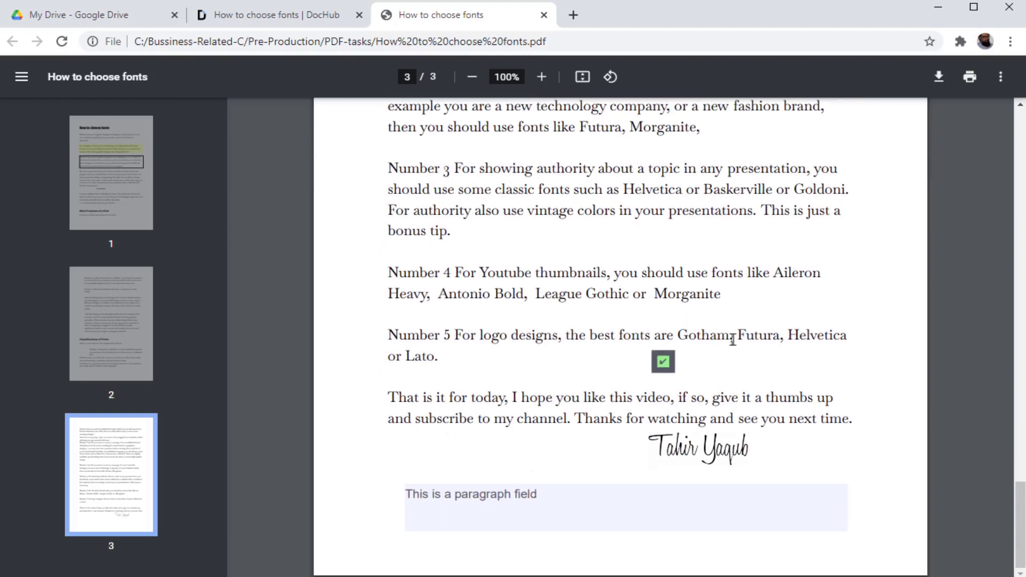